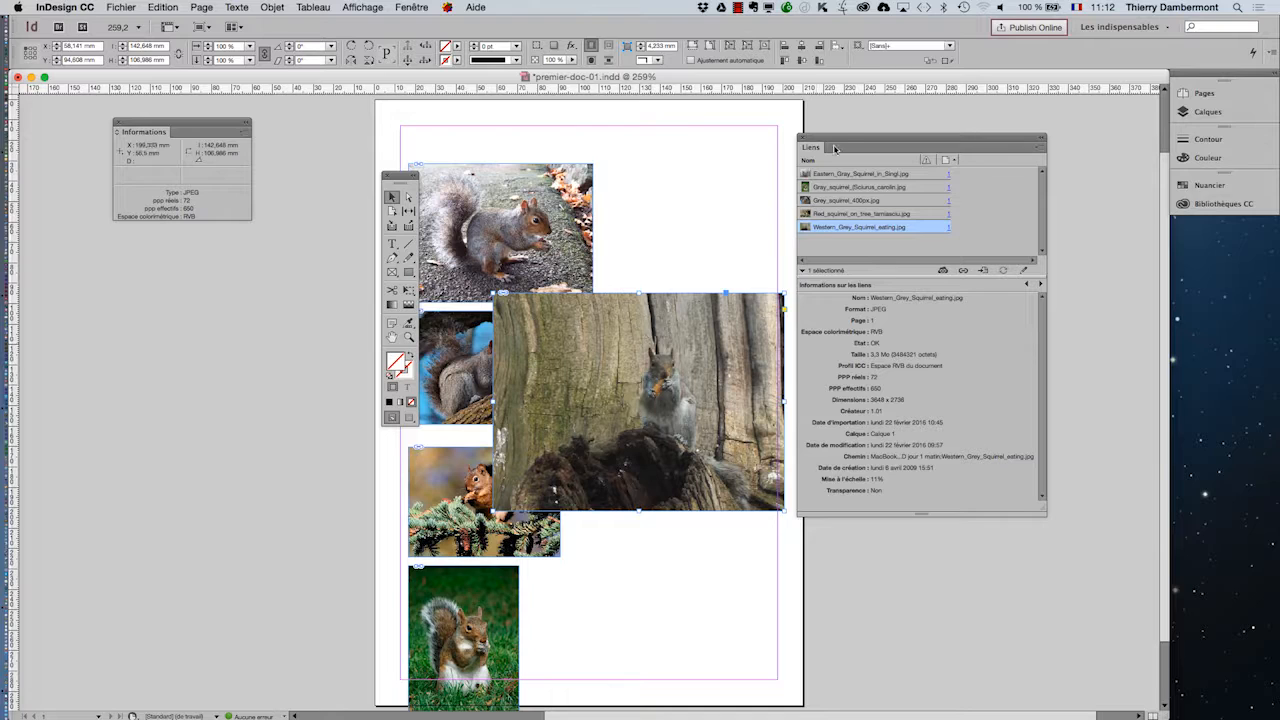
Step: Move the large wood-background squirrel photo lower on the page and the portrait green-background squirrel photo to the upper right, repositioning the Links panel
{"action": "left_click_drag", "start_coordinate": [836, 149], "coordinate": [1022, 157]}
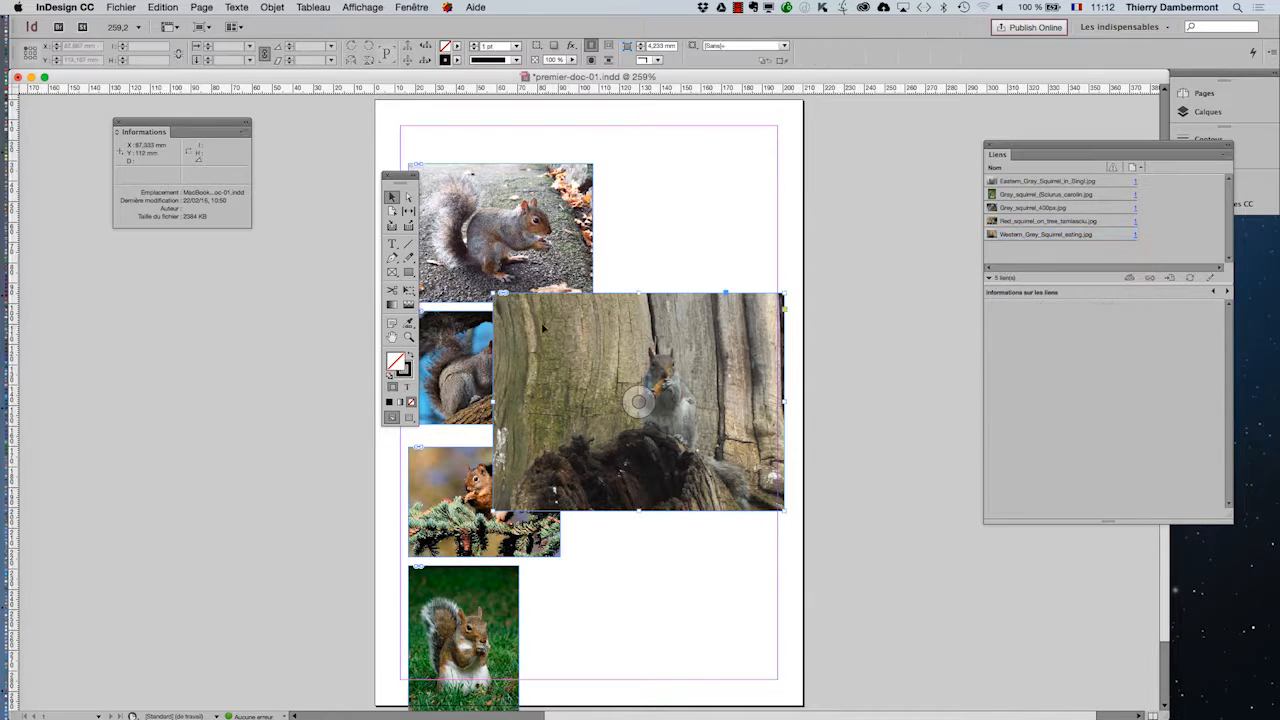
{"action": "left_click_drag", "start_coordinate": [598, 304], "coordinate": [678, 426]}
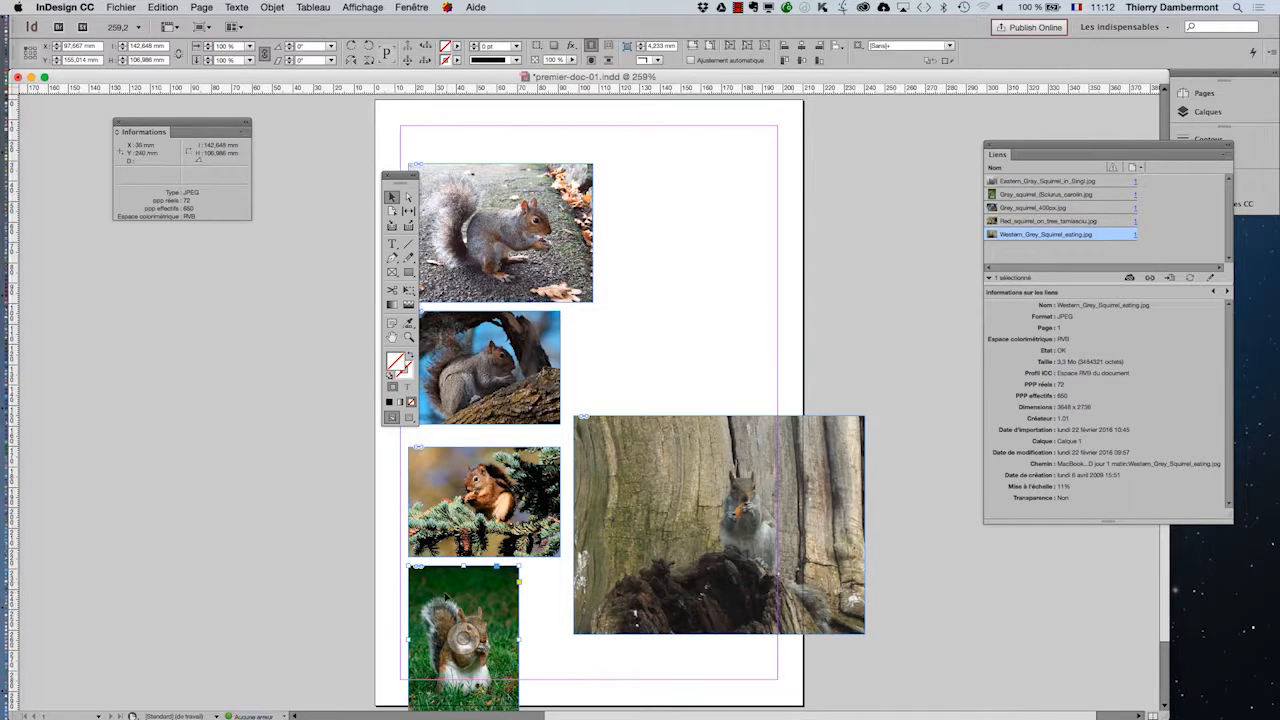
{"action": "left_click_drag", "start_coordinate": [465, 638], "coordinate": [685, 267]}
{"action": "left_click_drag", "start_coordinate": [991, 157], "coordinate": [773, 145]}
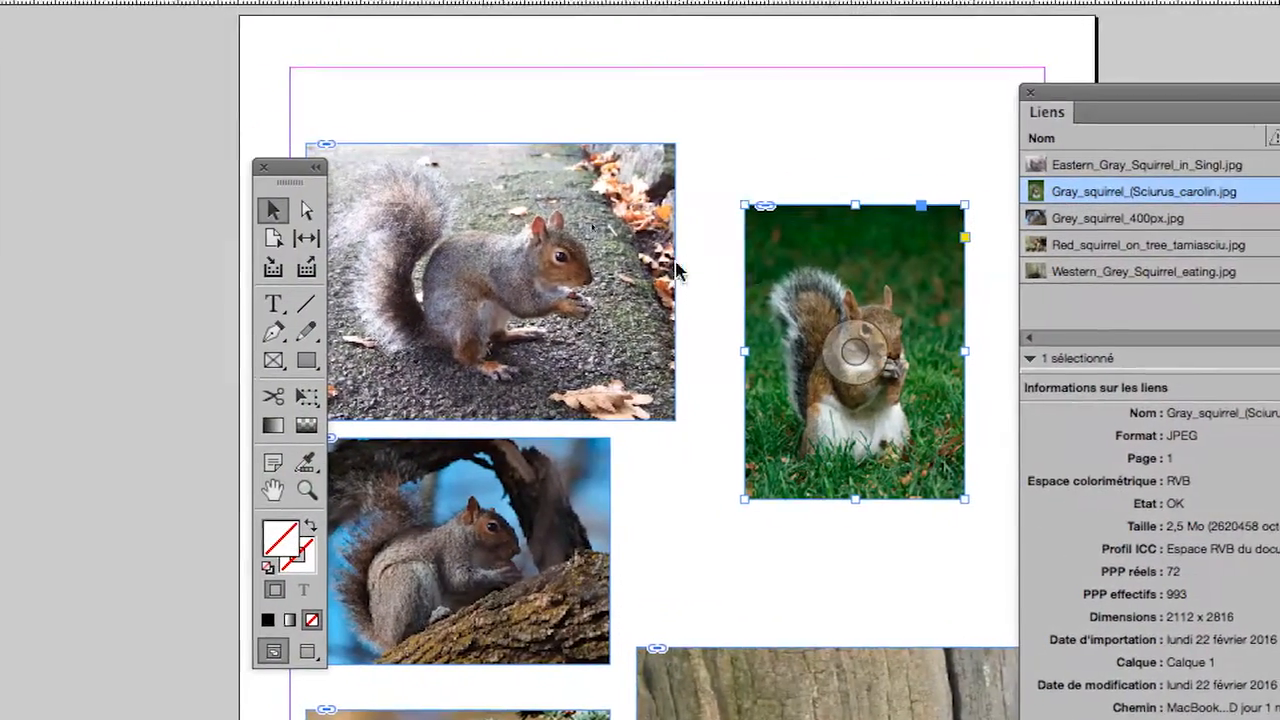
Step: Inspect the link information of the Eastern Gray Squirrel photo and of the portrait Gray_squirrel photo on green grass
{"action": "left_click", "coordinate": [678, 270]}
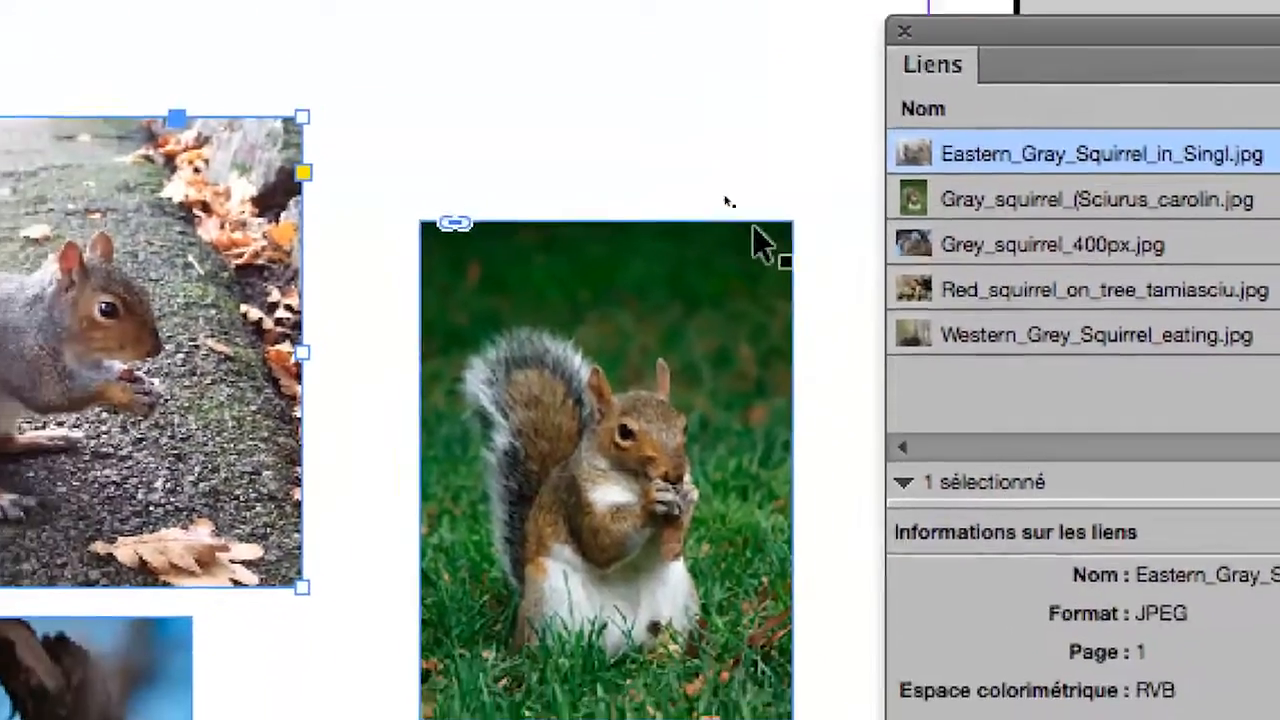
{"action": "left_click", "coordinate": [585, 352]}
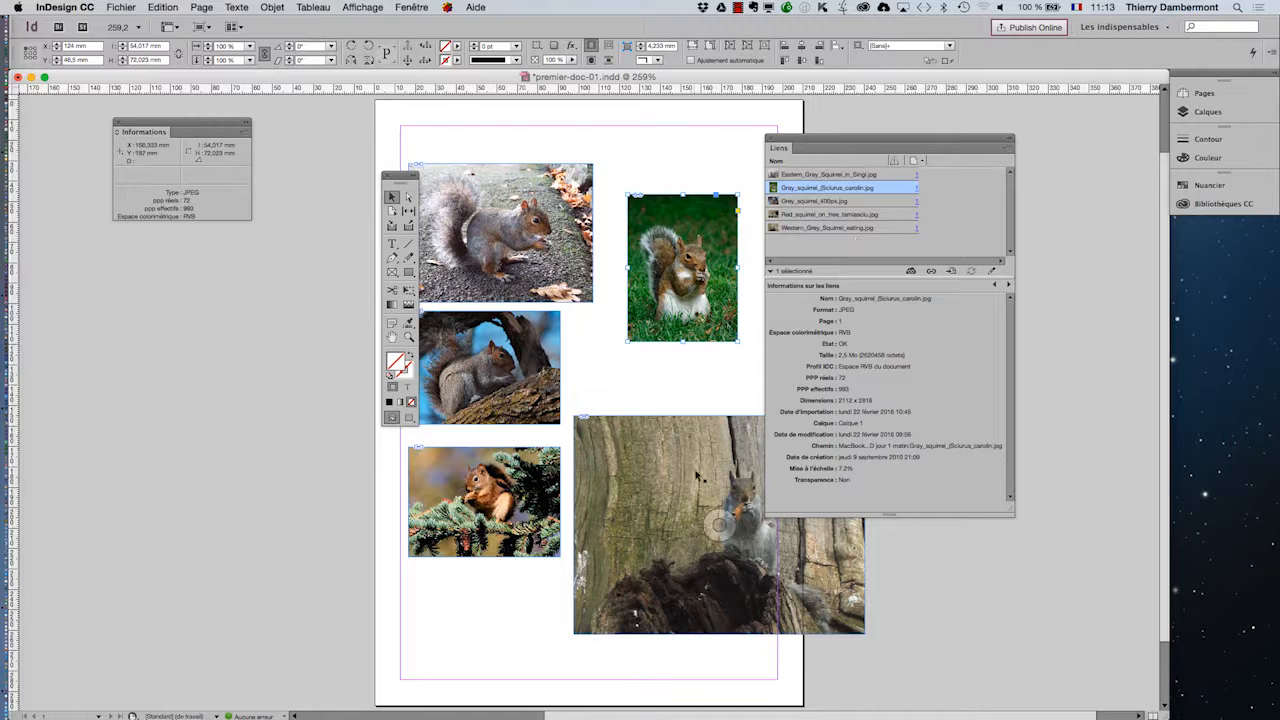
{"action": "mouse_move", "coordinate": [831, 143]}
{"action": "left_mouse_down"}
{"action": "mouse_move", "coordinate": [885, 138]}
{"action": "mouse_move", "coordinate": [859, 120]}
{"action": "mouse_move", "coordinate": [829, 160]}
{"action": "left_mouse_up"}
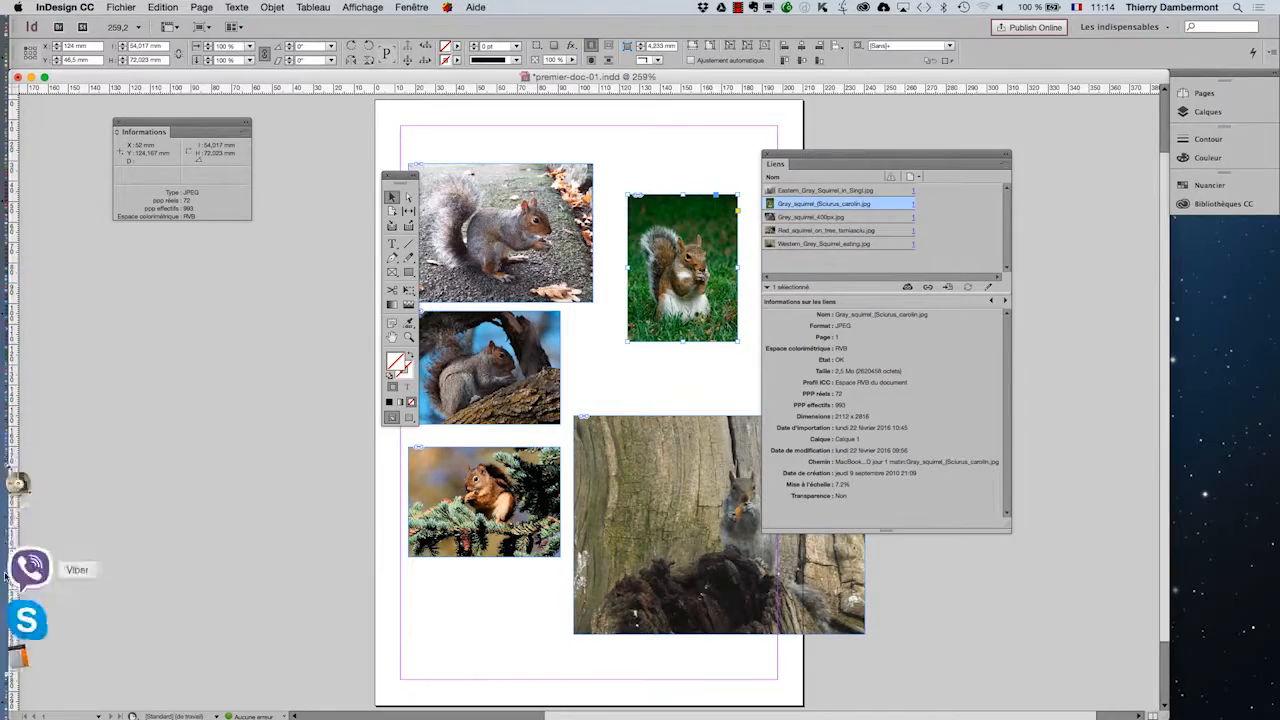
Step: Switch to Firefox, minimize the squirrel image results window and open a new browser window
{"action": "left_click", "coordinate": [22, 605]}
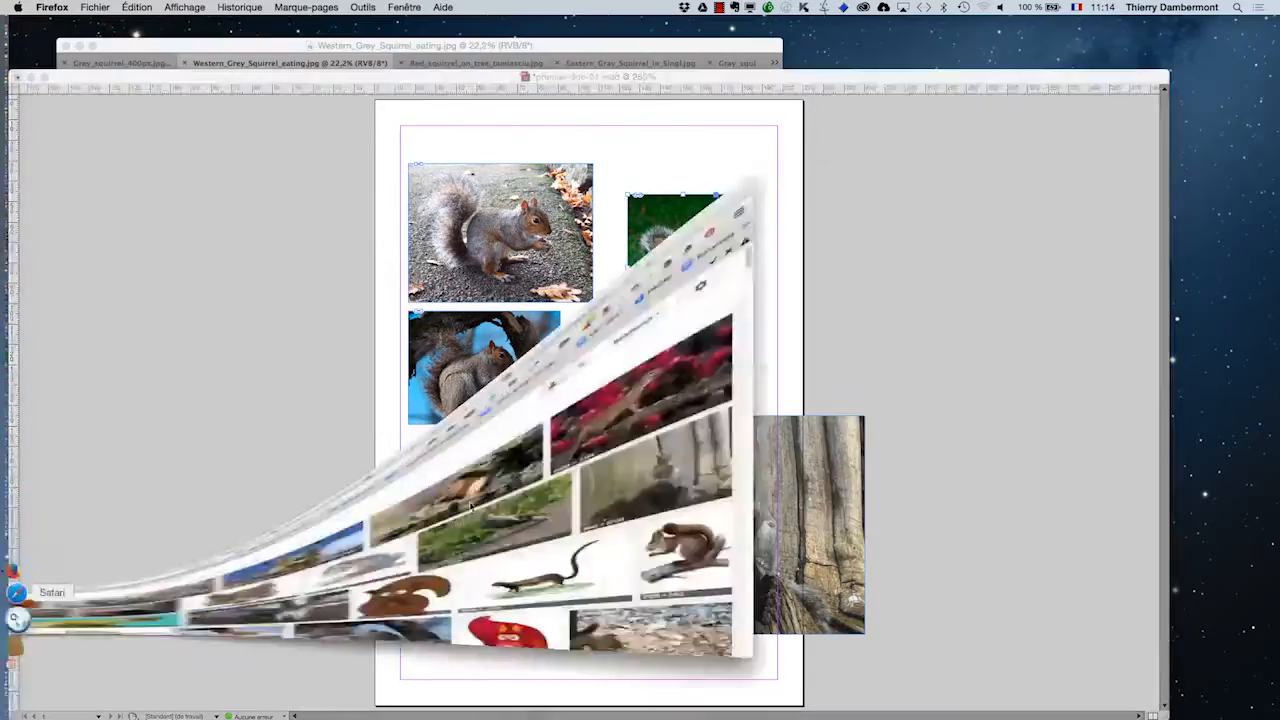
{"action": "left_click", "coordinate": [95, 7]}
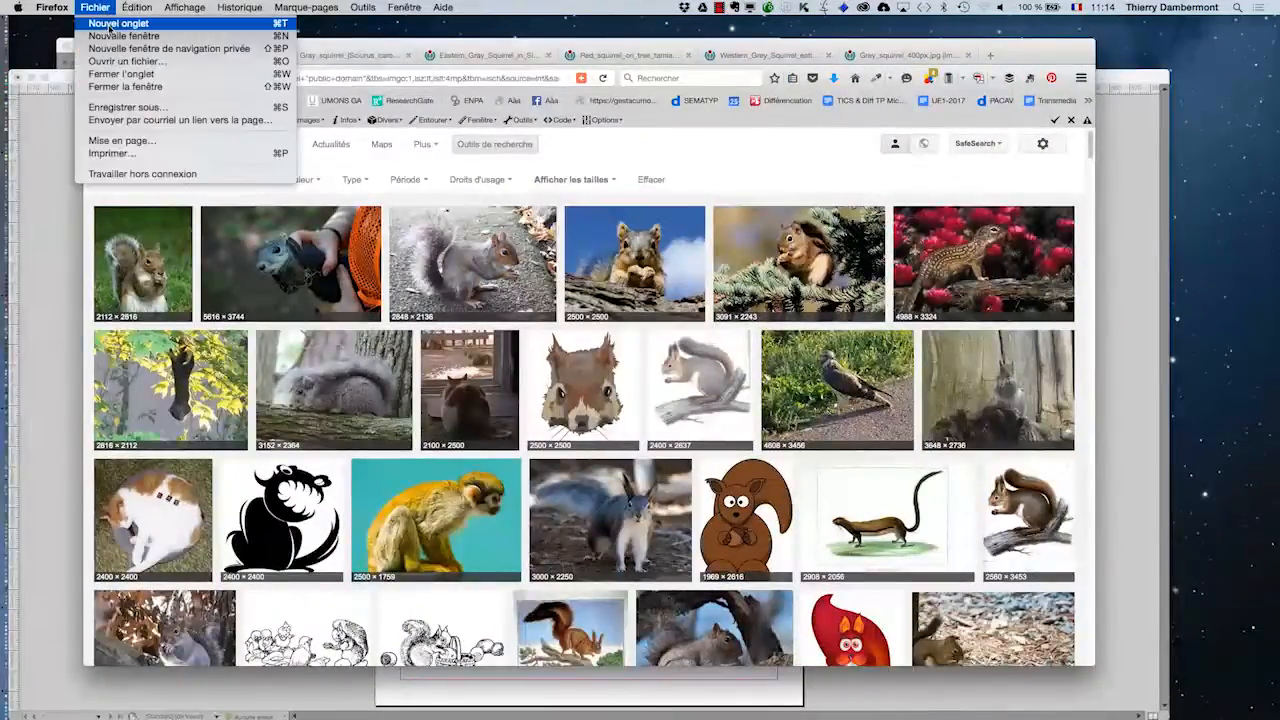
{"action": "left_click", "coordinate": [520, 82]}
{"action": "left_click", "coordinate": [105, 55]}
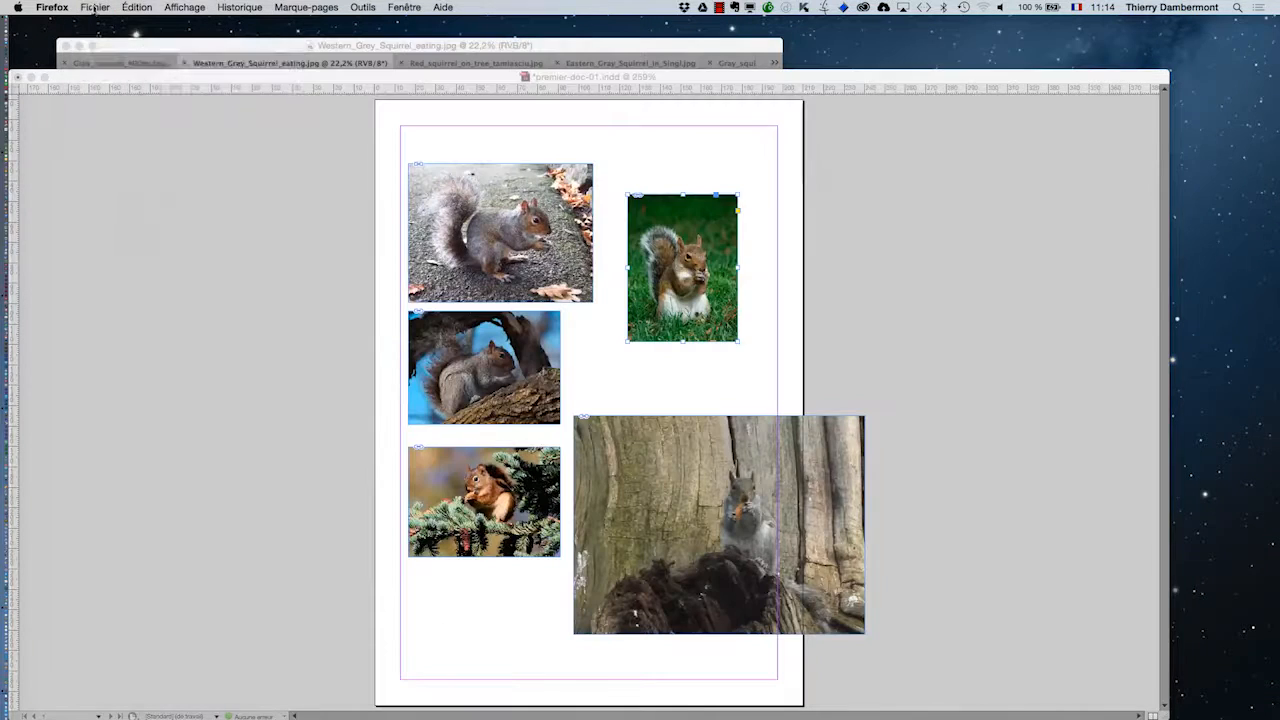
{"action": "left_click", "coordinate": [95, 7]}
{"action": "left_click", "coordinate": [112, 38]}
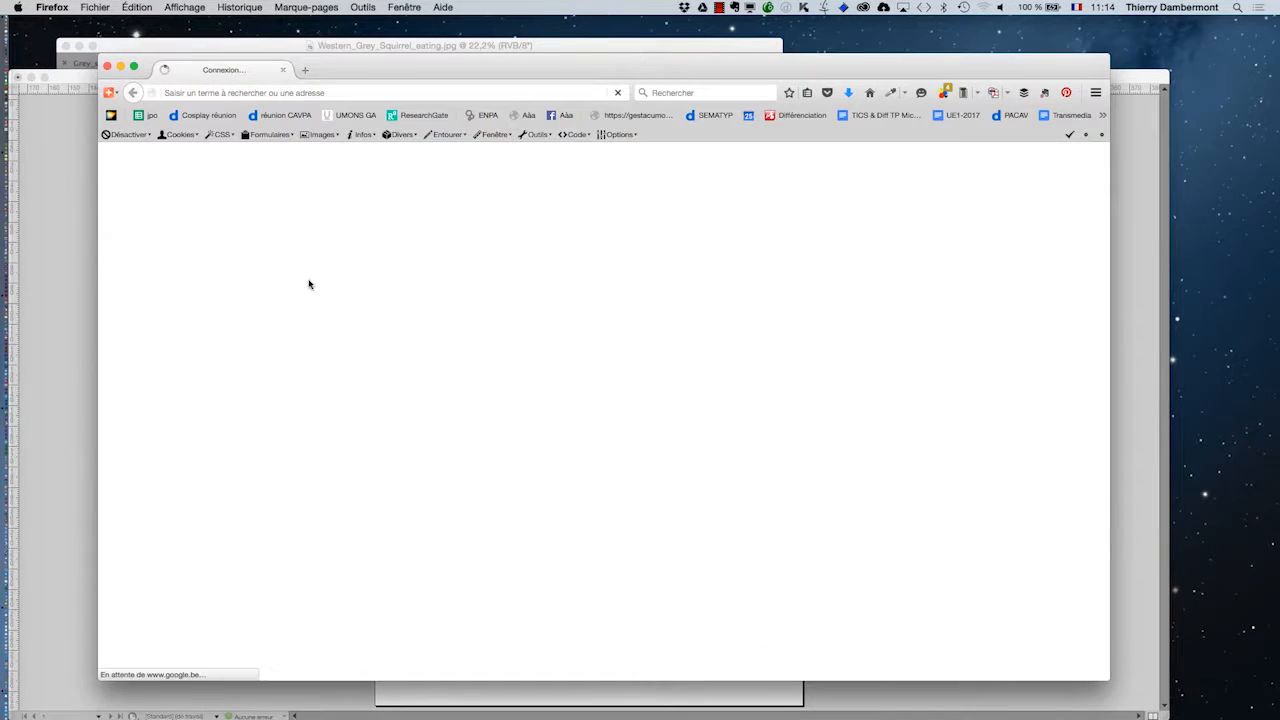
Step: Search Google for "offset printing" and show the image results
{"action": "type", "text": "of"}
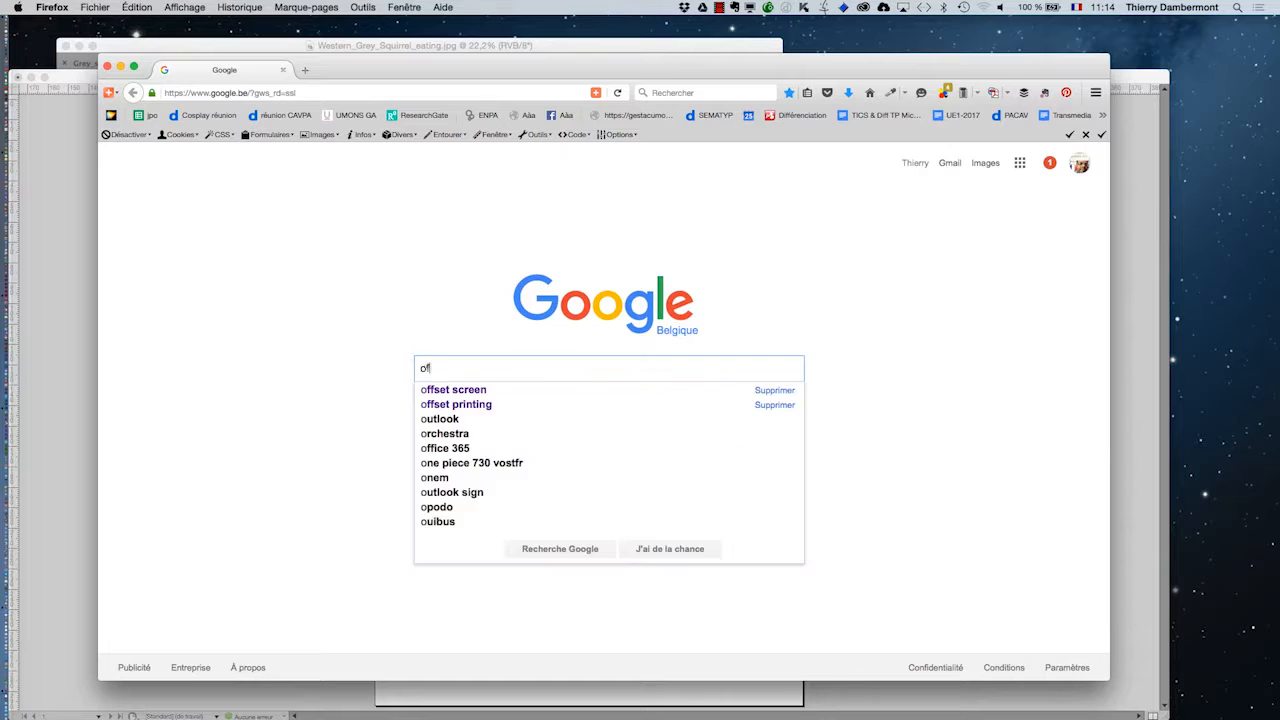
{"action": "type", "text": "fset printing"}
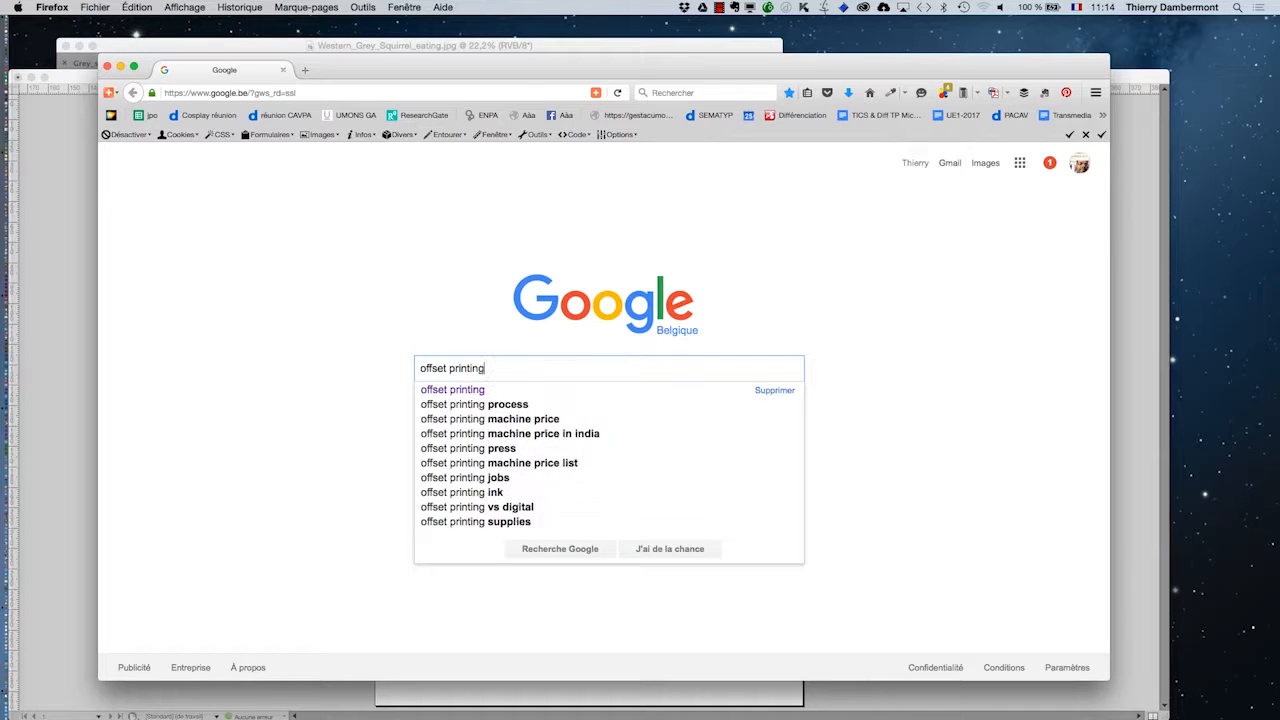
{"action": "key", "text": "Return"}
{"action": "left_click", "coordinate": [246, 204]}
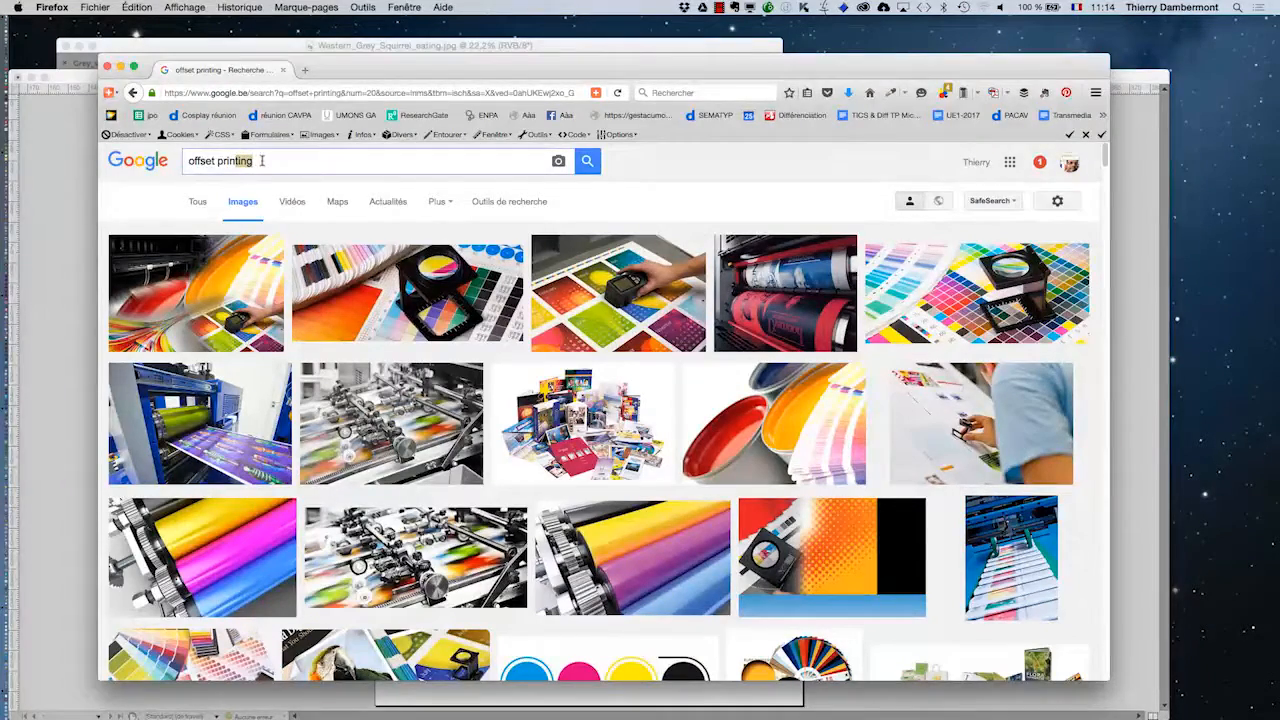
Step: Change the image search to "offset printer"
{"action": "left_click", "coordinate": [260, 161]}
{"action": "key", "text": "BackSpace"}
{"action": "key", "text": "BackSpace"}
{"action": "key", "text": "BackSpace"}
{"action": "type", "text": "er"}
{"action": "key", "text": "Return"}
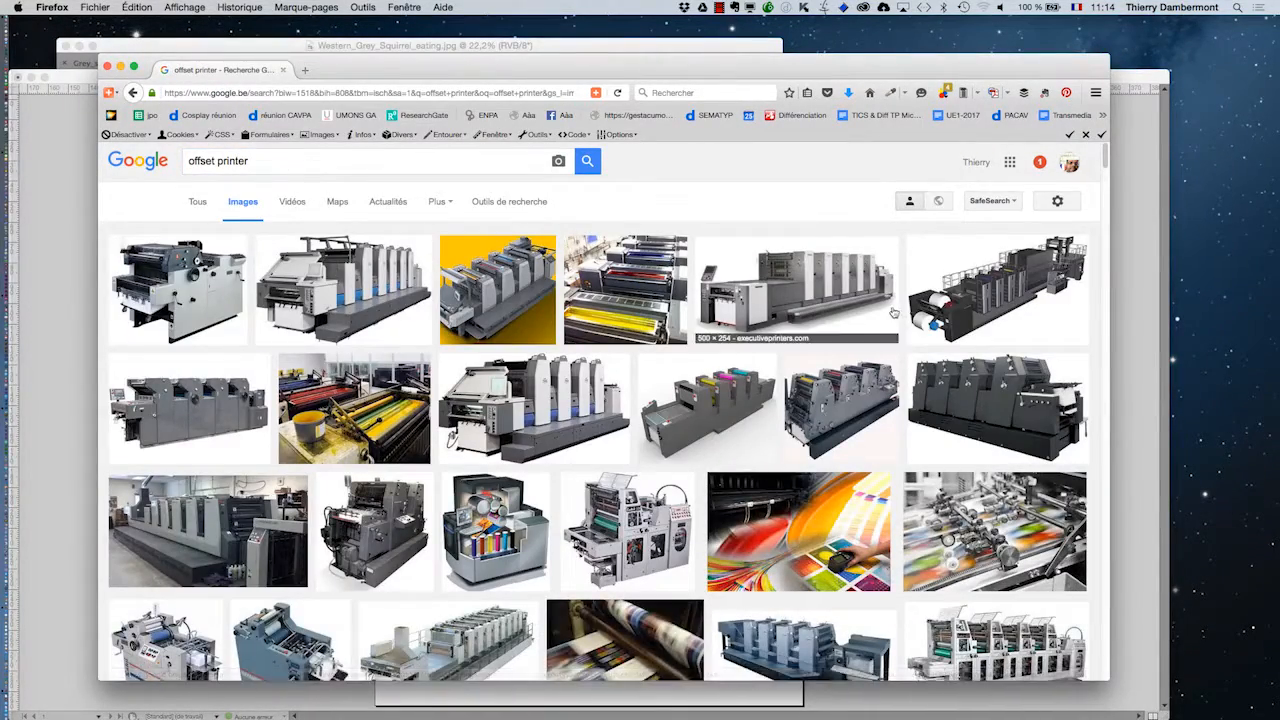
Step: Open the blog.uprinting.com offset press picture on its own in a new tab and enlarge it
{"action": "middle_click", "coordinate": [992, 288]}
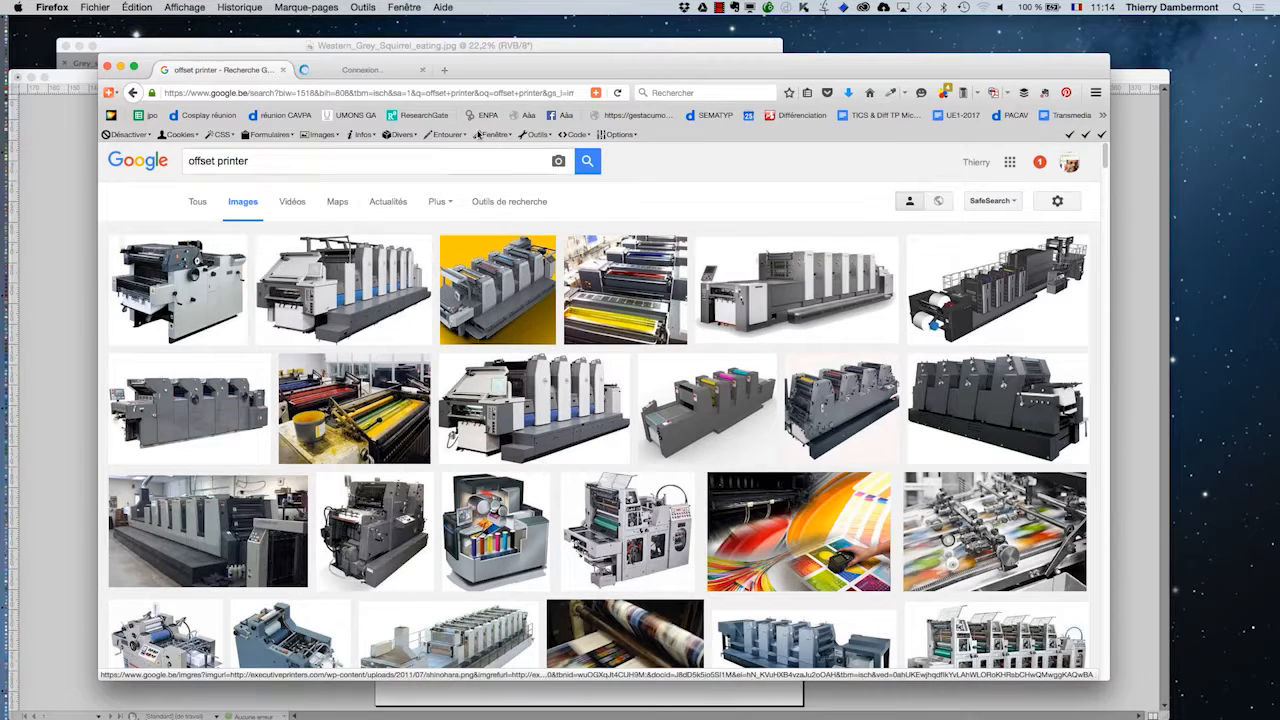
{"action": "left_click", "coordinate": [378, 72]}
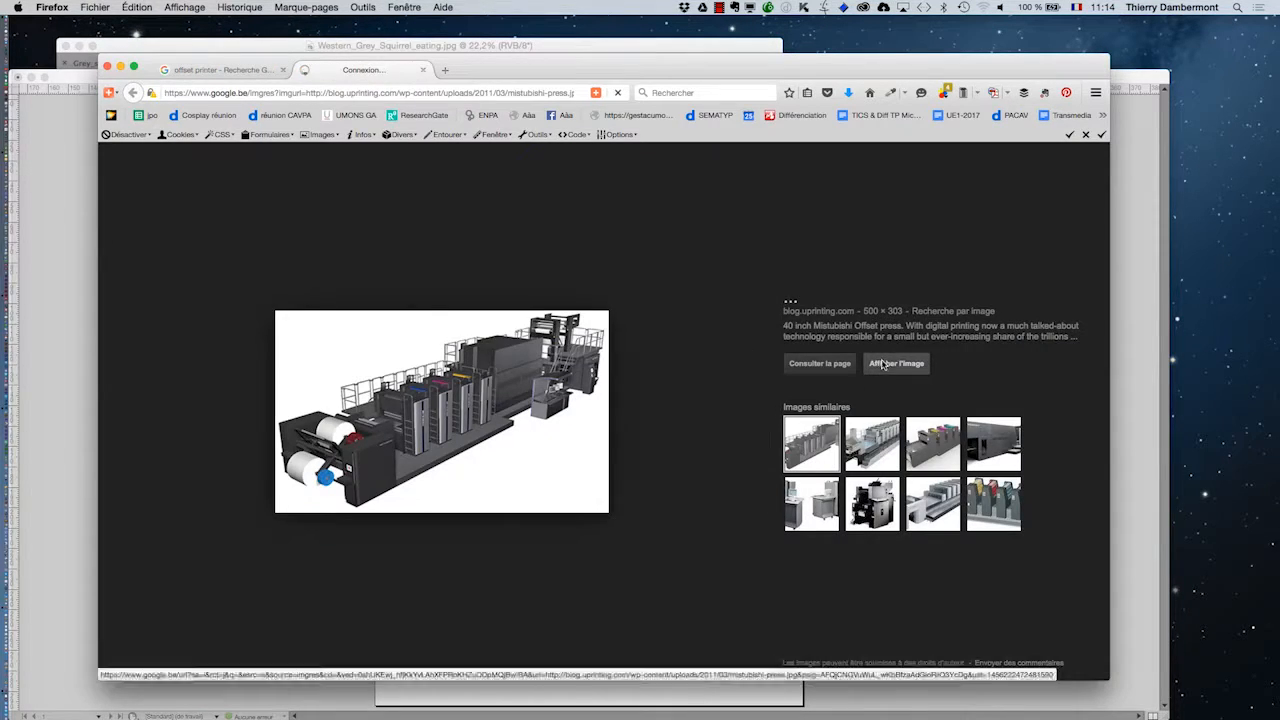
{"action": "left_click", "coordinate": [893, 363]}
{"action": "key", "text": "super+plus"}
{"action": "key", "text": "super+plus"}
{"action": "key", "text": "super+plus"}
{"action": "key", "text": "super+plus"}
{"action": "key", "text": "super+plus"}
{"action": "key", "text": "super+plus"}
{"action": "key", "text": "super+plus"}
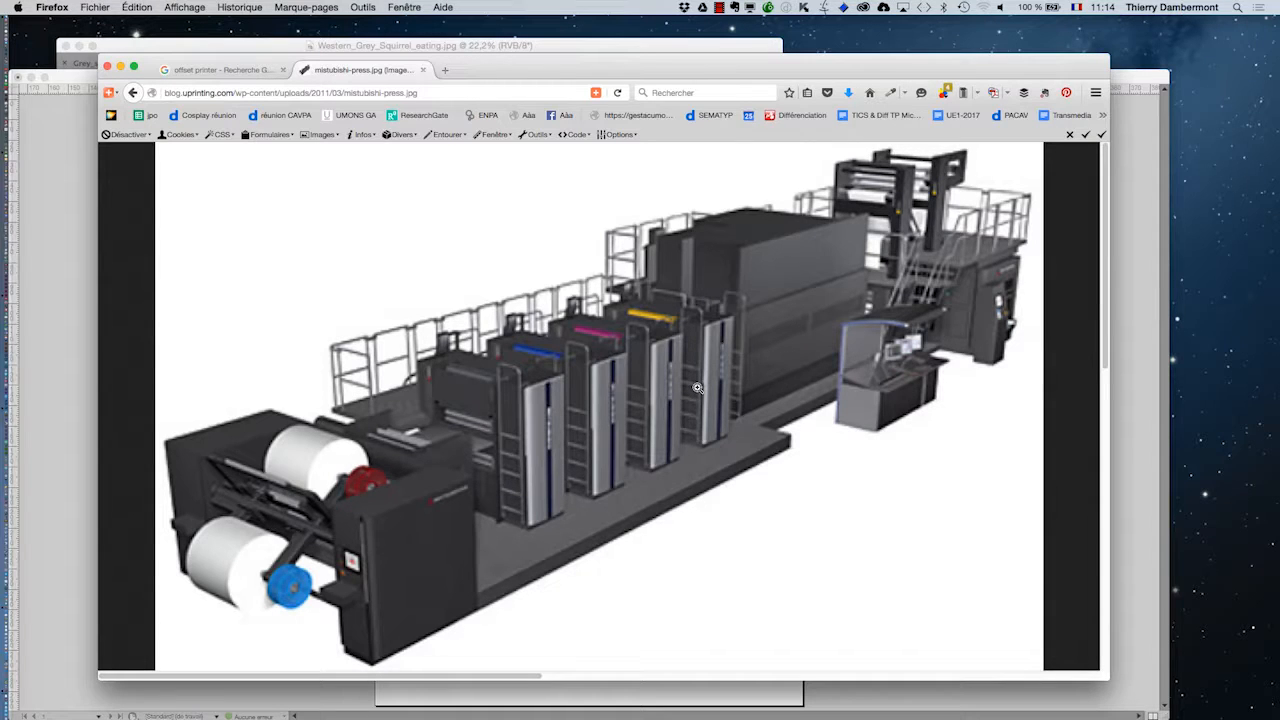
{"action": "left_click", "coordinate": [697, 388]}
Step: Return to the image results and open the four-color Ryobi press picture from prepressure.com at full size
{"action": "left_click", "coordinate": [220, 69]}
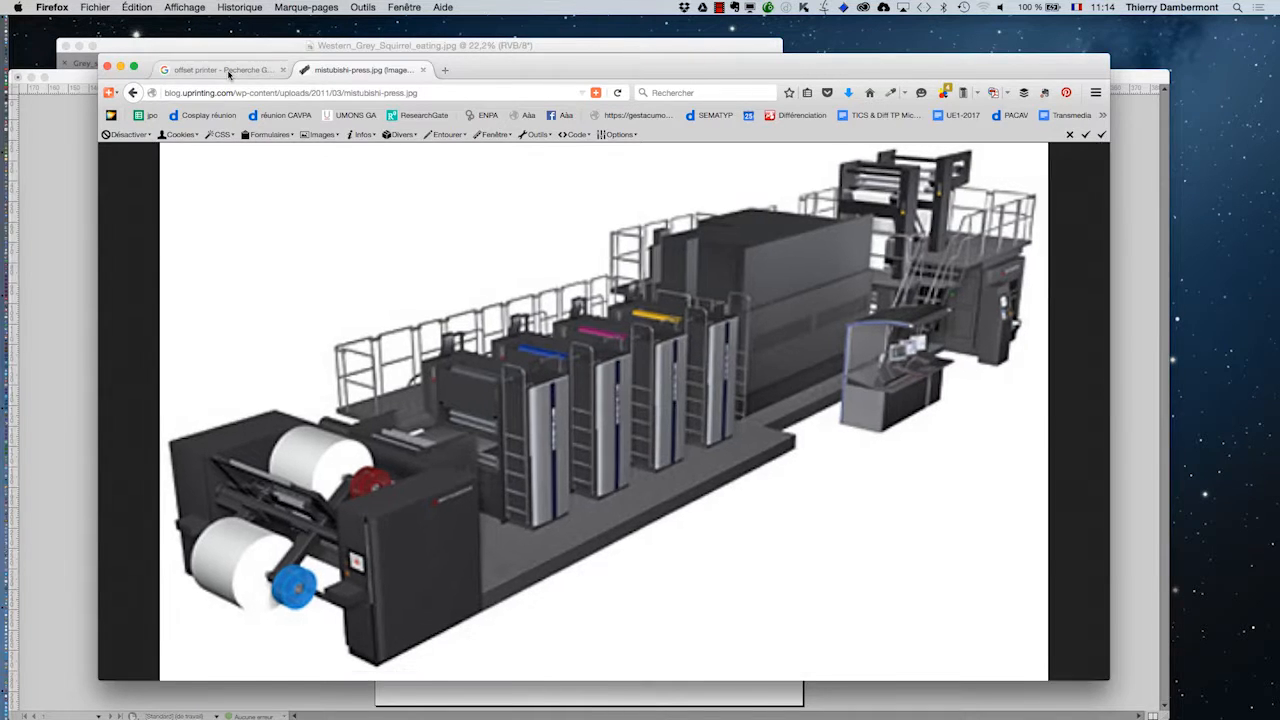
{"action": "left_click", "coordinate": [587, 400]}
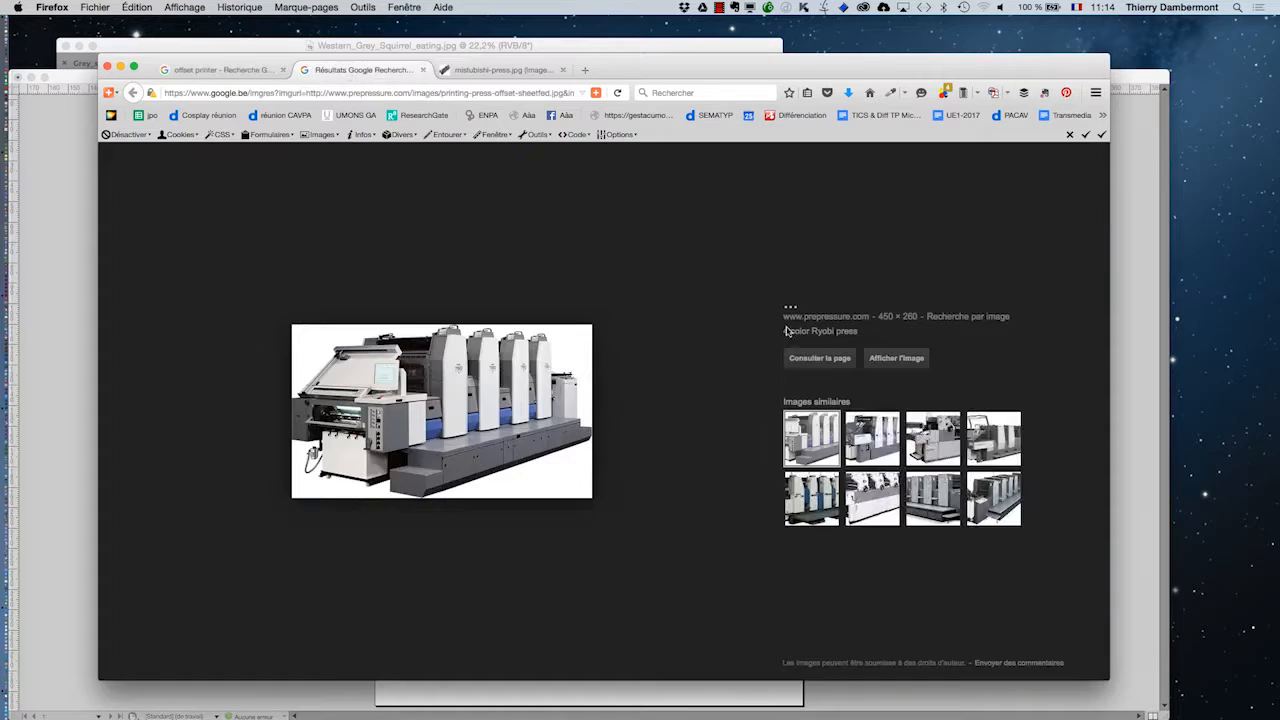
{"action": "left_click", "coordinate": [900, 358]}
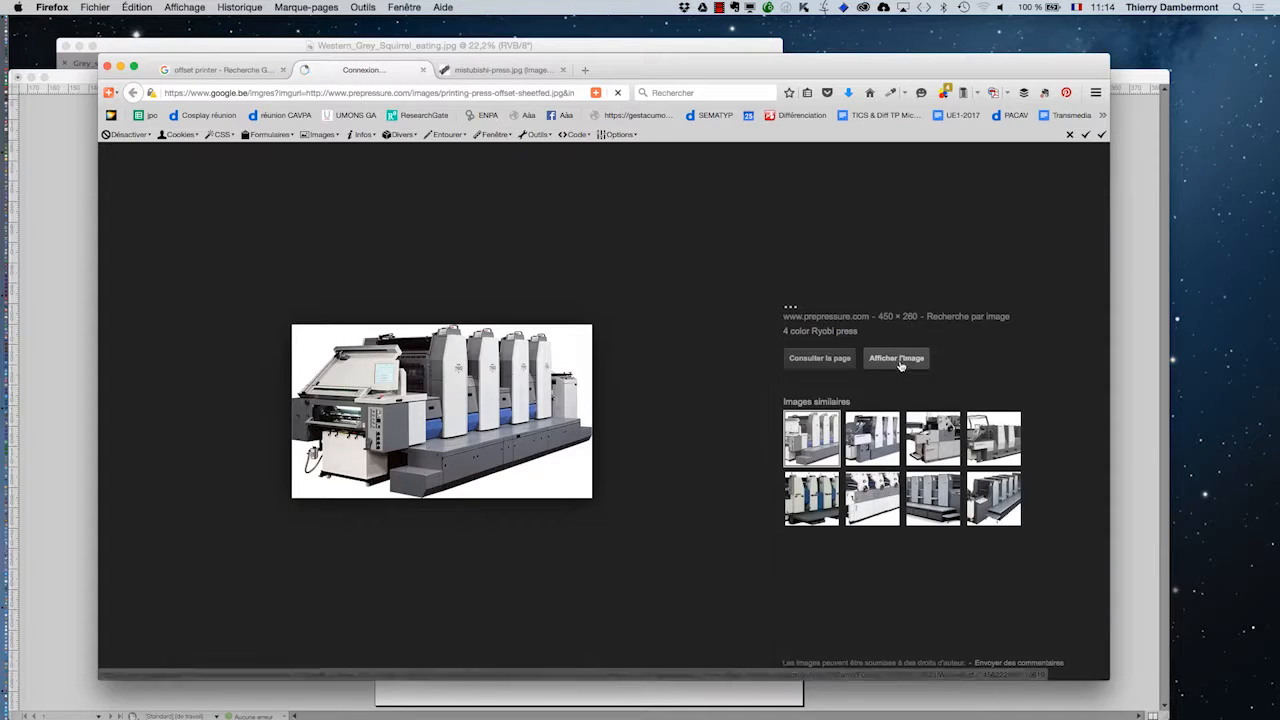
{"action": "left_click", "coordinate": [663, 381]}
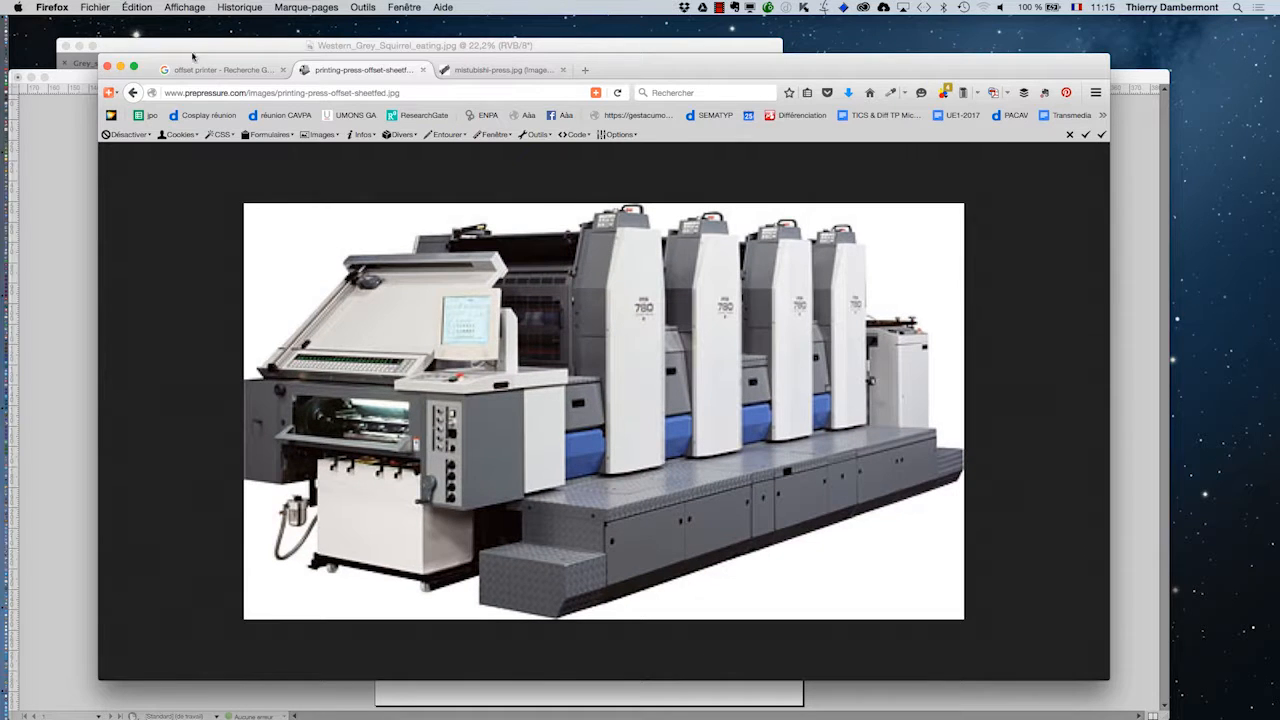
Step: Minimize the browser, switch back to the InDesign document and move the Links and Tools panels off the page
{"action": "left_click", "coordinate": [120, 66]}
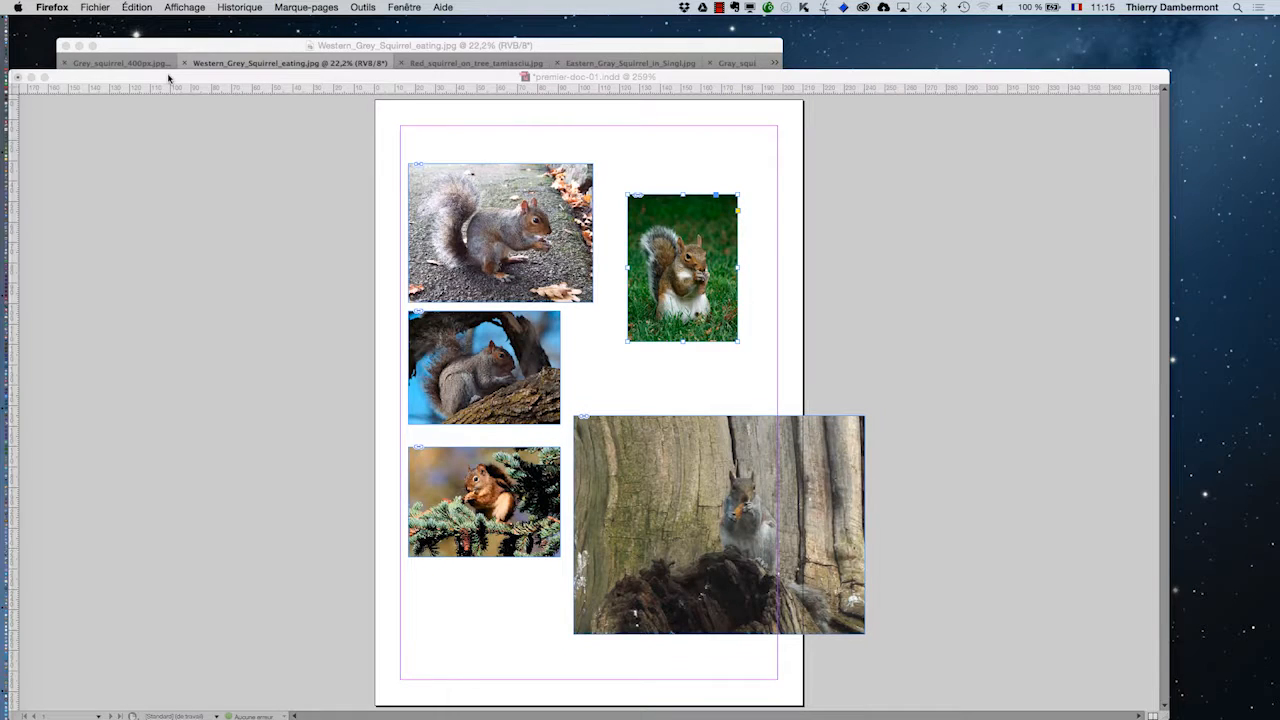
{"action": "left_click", "coordinate": [168, 77]}
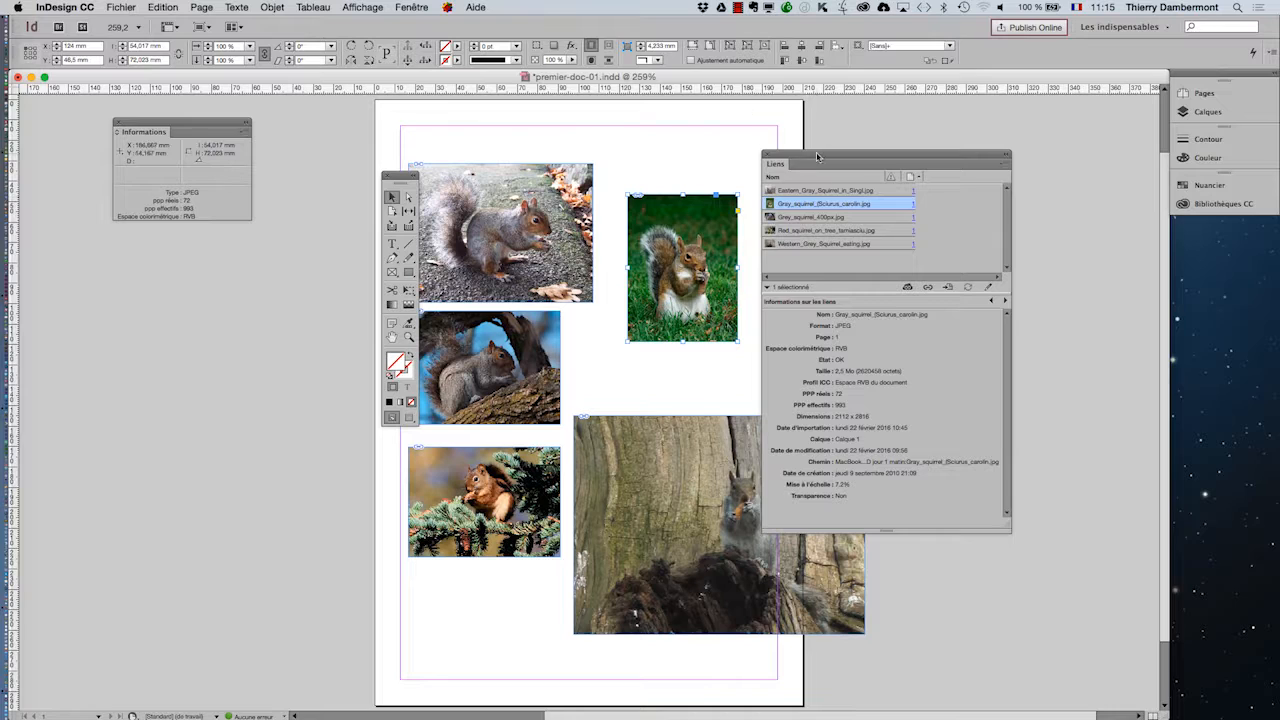
{"action": "left_click_drag", "start_coordinate": [816, 152], "coordinate": [946, 132]}
{"action": "left_click_drag", "start_coordinate": [399, 176], "coordinate": [334, 160]}
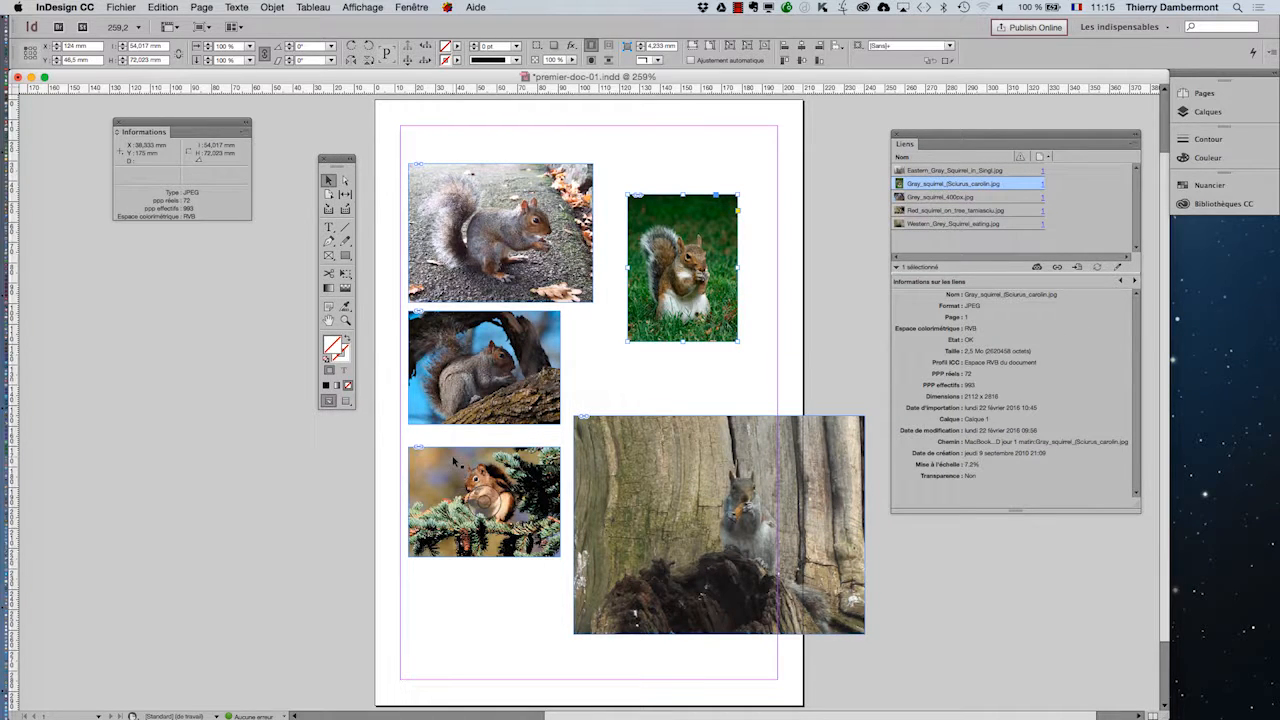
Step: Start exporting the document in the Adobe PDF (impression) format and move the PDF export settings dialog clear of the page top
{"action": "left_click", "coordinate": [122, 7]}
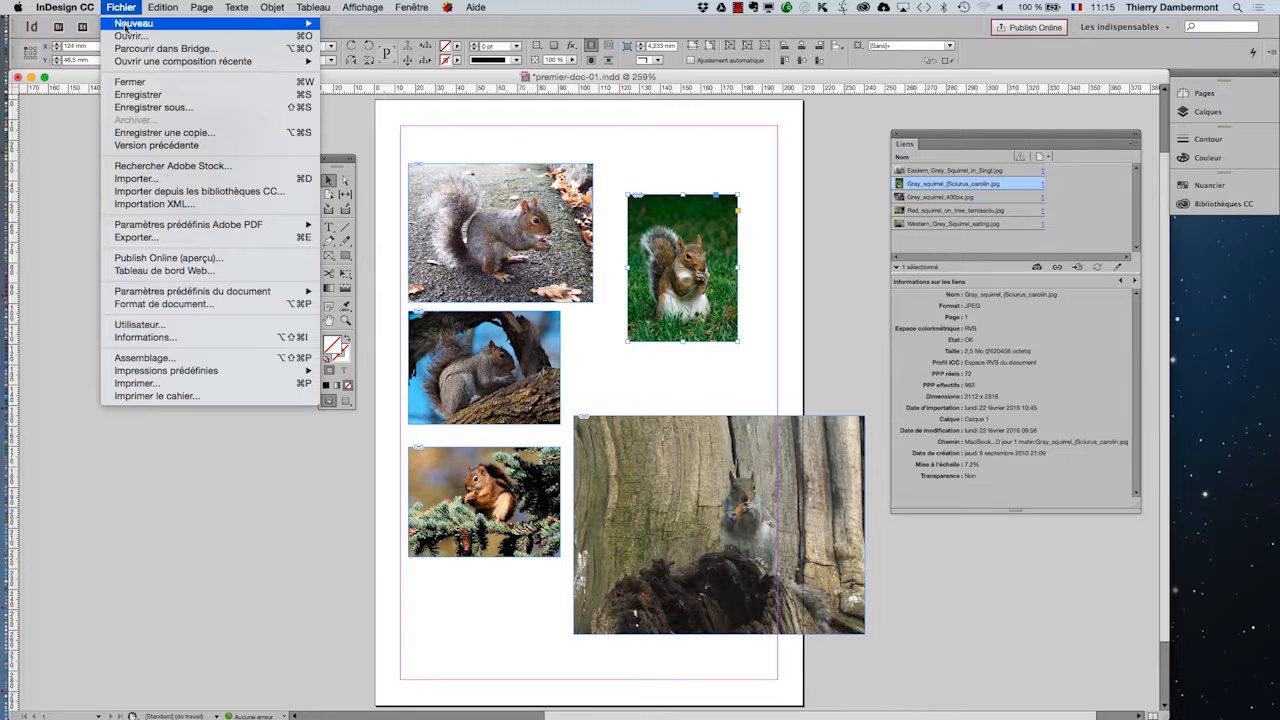
{"action": "left_click", "coordinate": [135, 237]}
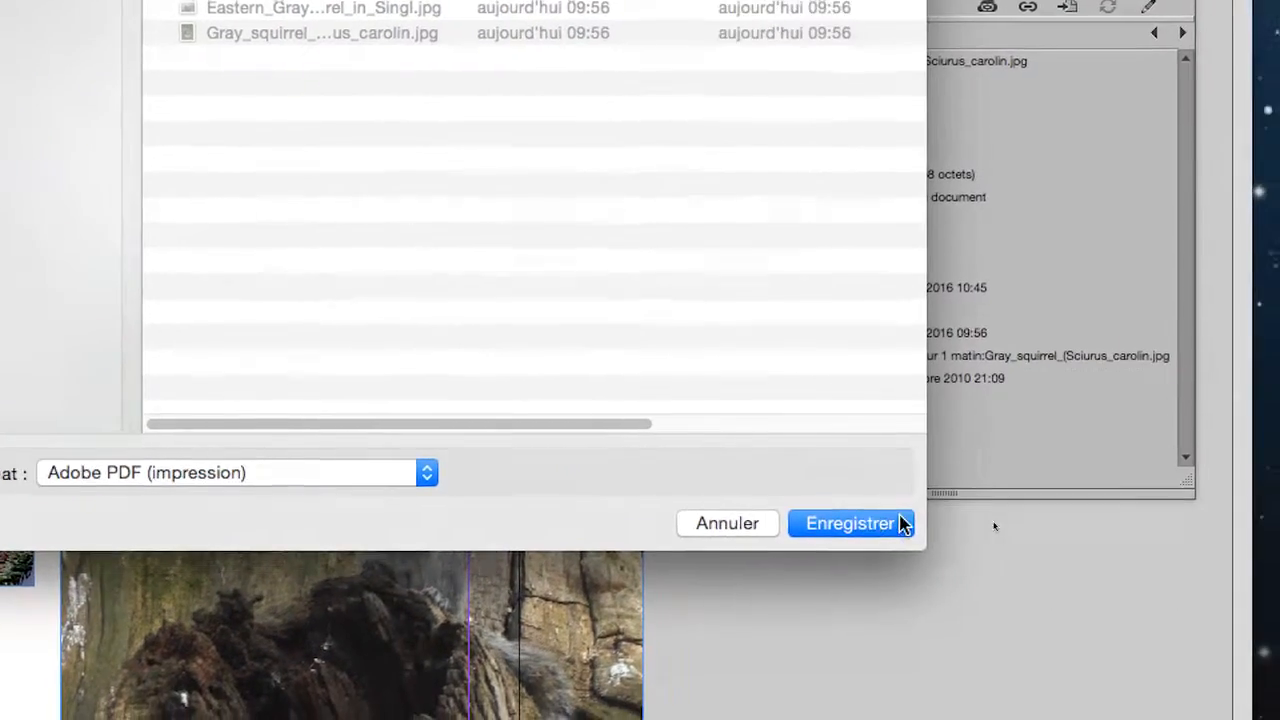
{"action": "left_click", "coordinate": [1235, 549]}
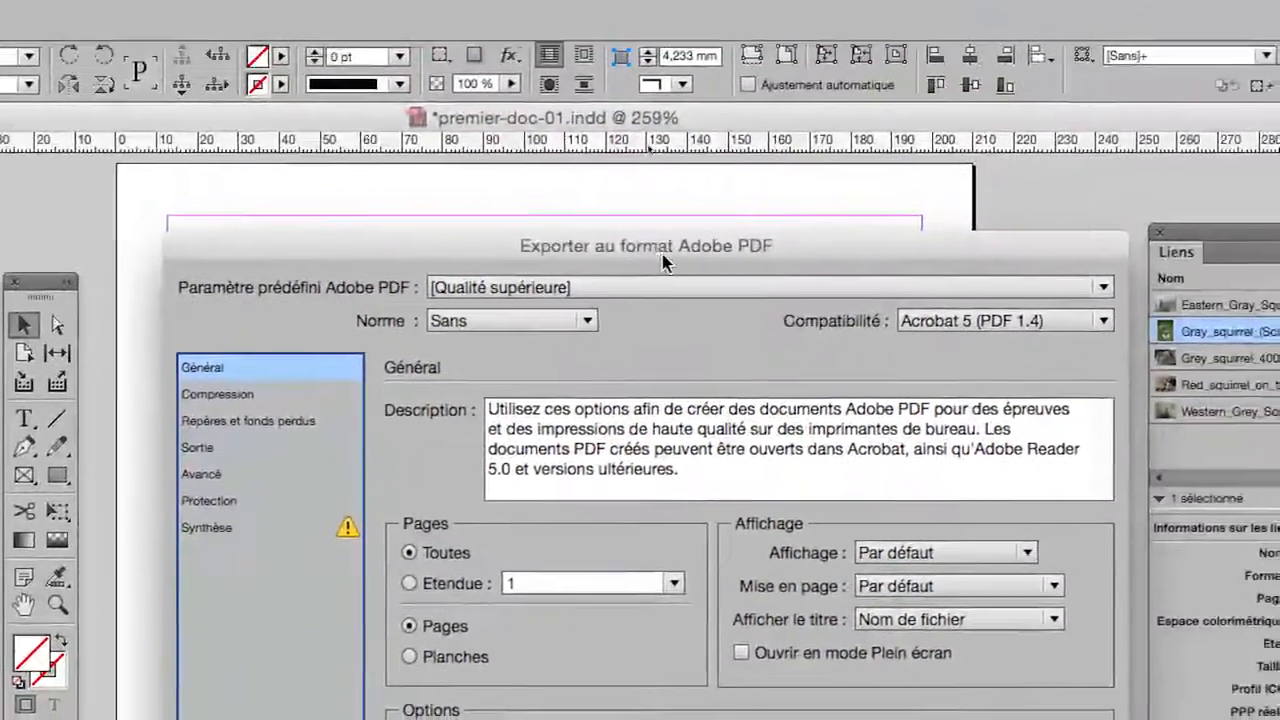
{"action": "left_click_drag", "start_coordinate": [945, 146], "coordinate": [1006, 97]}
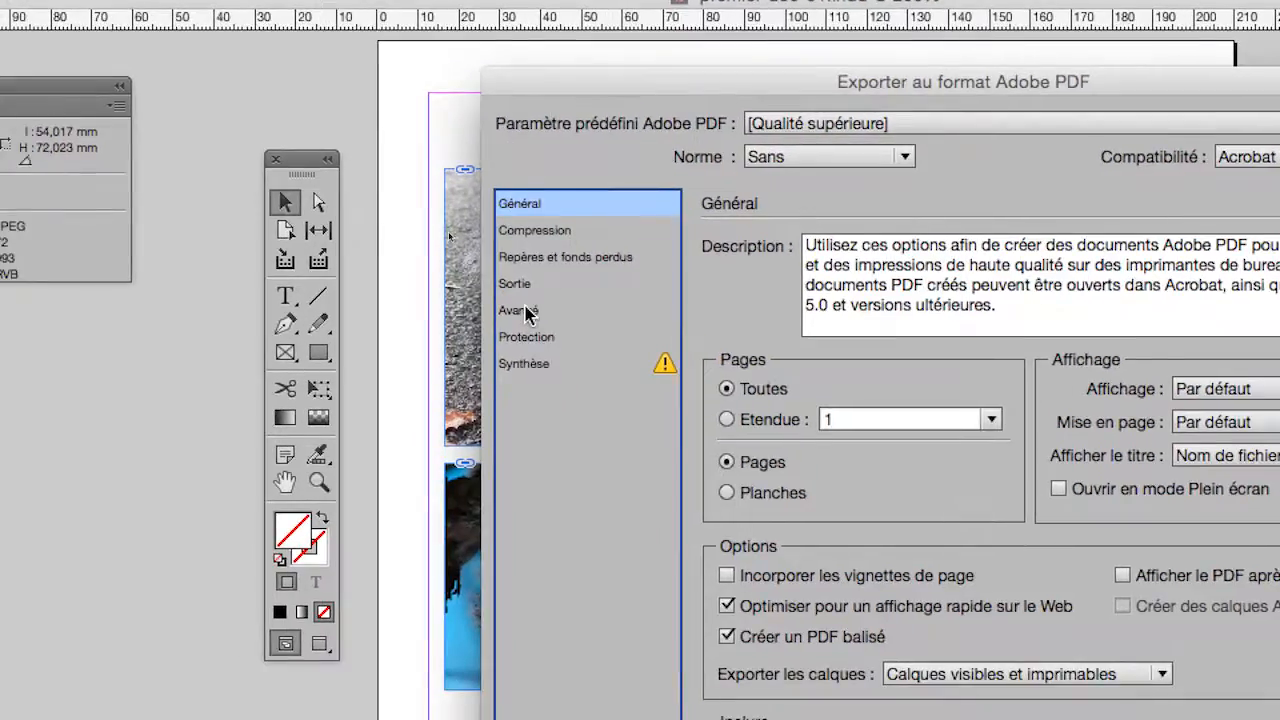
Step: Set the PDF output color conversion to "Convertir vers la destination"
{"action": "left_click", "coordinate": [510, 336]}
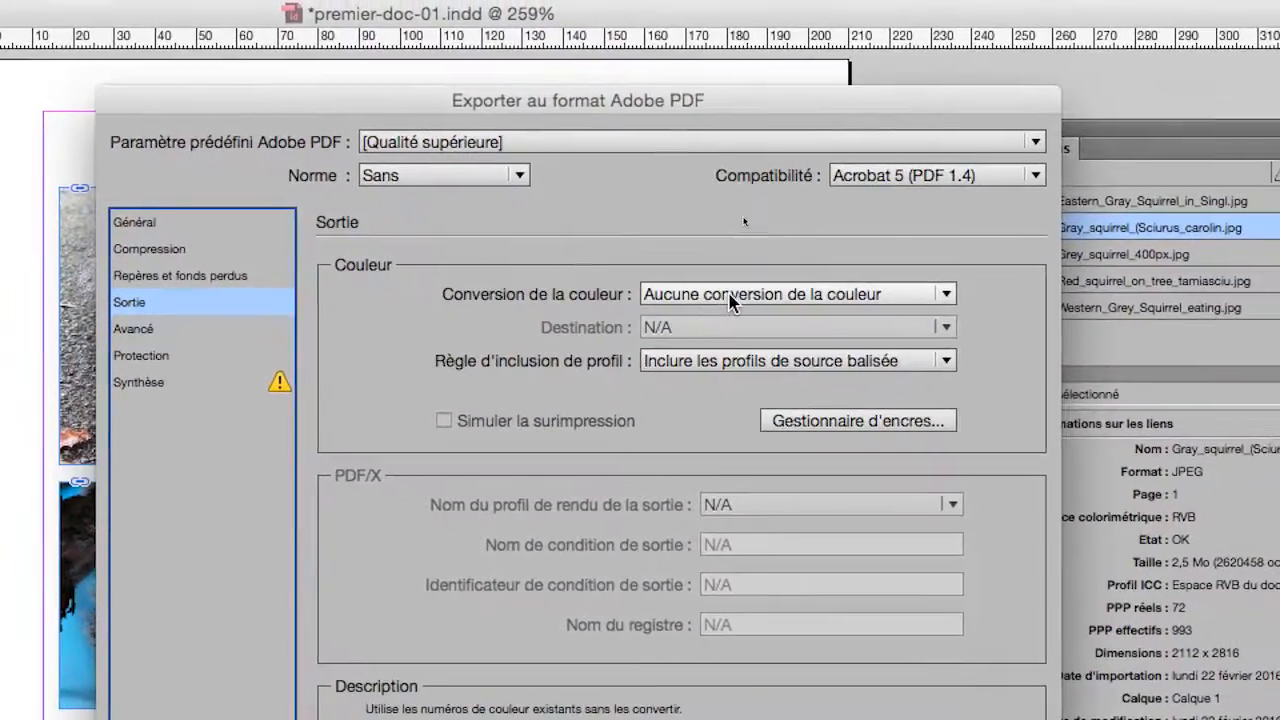
{"action": "left_click", "coordinate": [719, 294]}
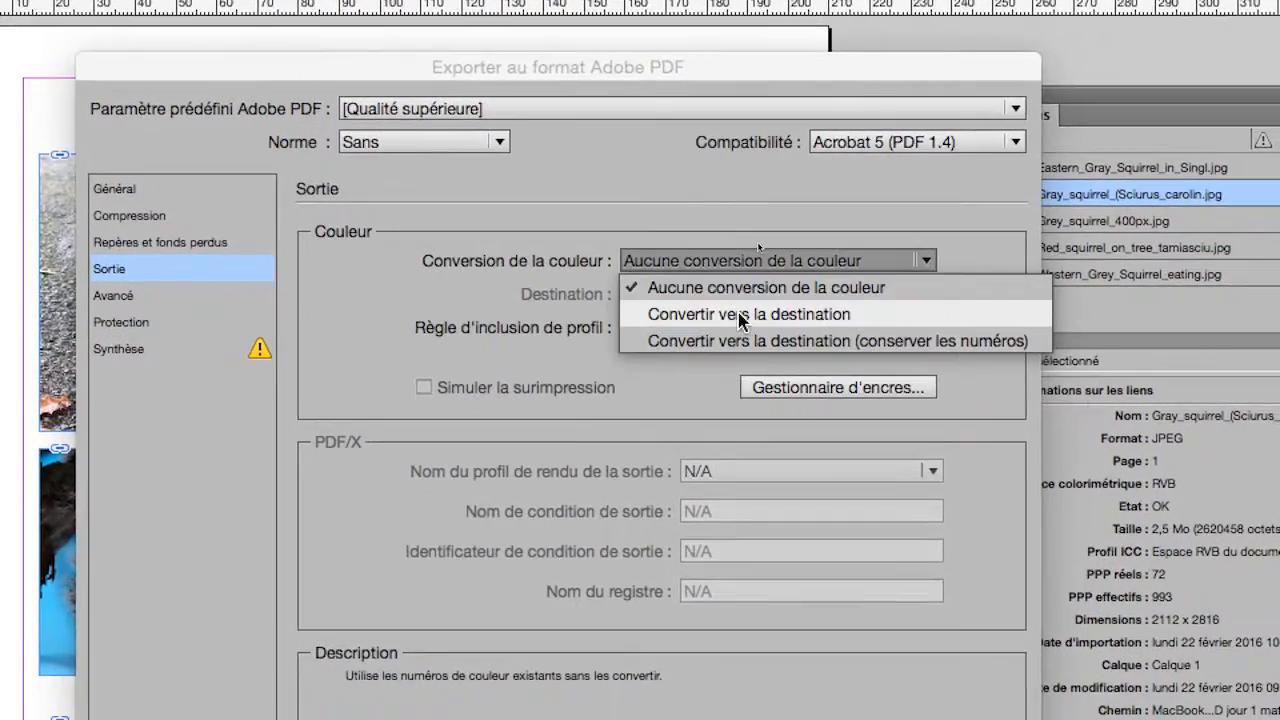
{"action": "left_click", "coordinate": [741, 316]}
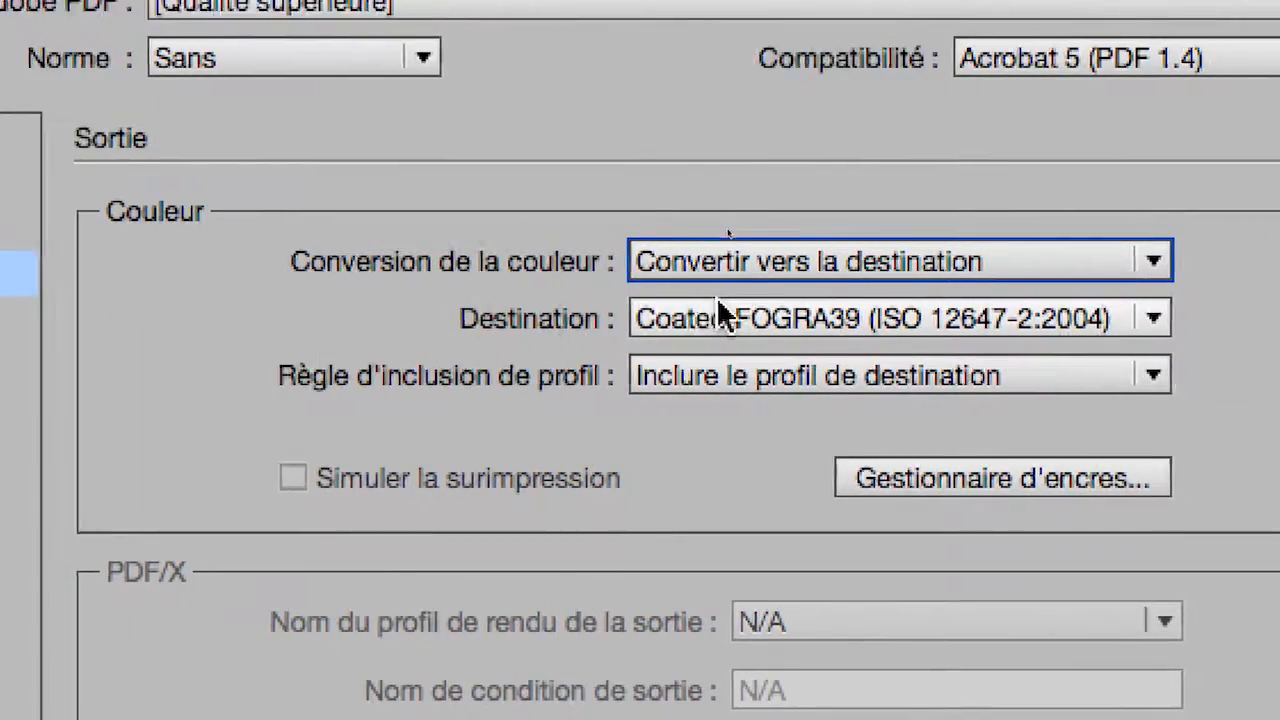
Step: Examine the list of destination color profiles available for the PDF conversion, keeping Coated FOGRA39 (ISO 12647-2:2004) selected
{"action": "left_click", "coordinate": [725, 318]}
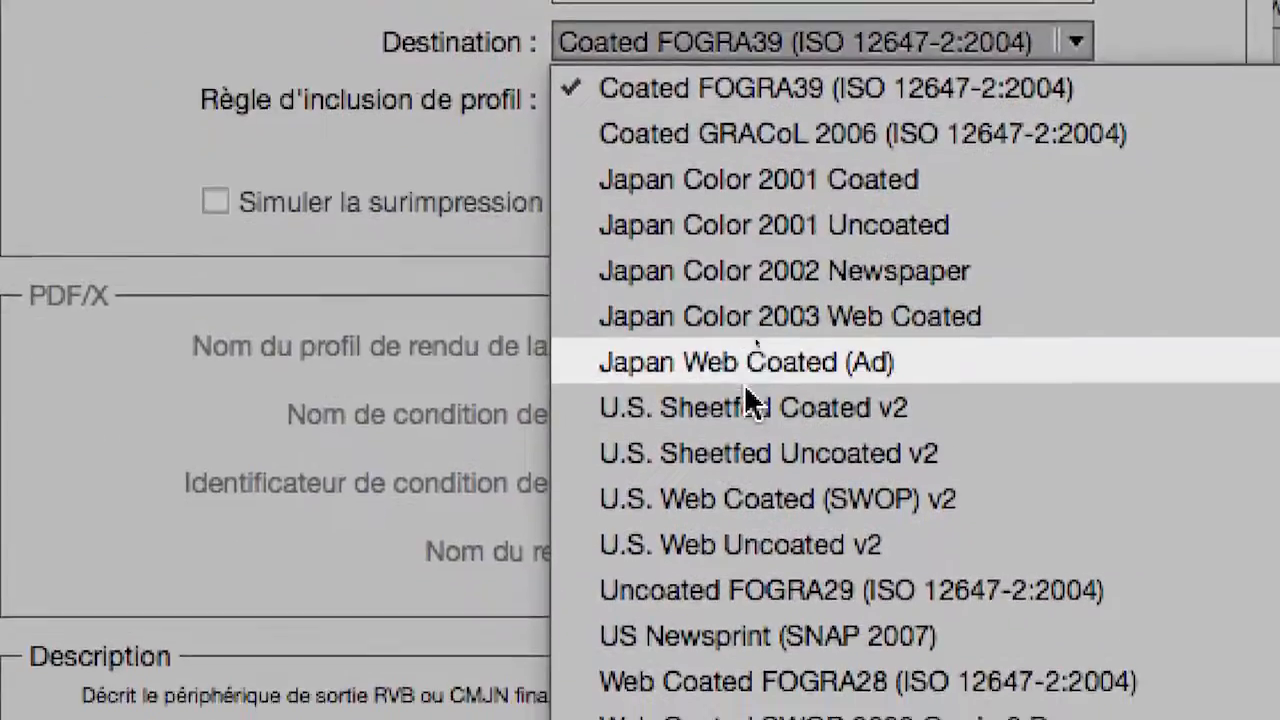
{"action": "scroll", "coordinate": [799, 712], "scroll_direction": "down", "scroll_amount": 4}
{"action": "scroll", "coordinate": [750, 423], "scroll_direction": "down", "scroll_amount": 3}
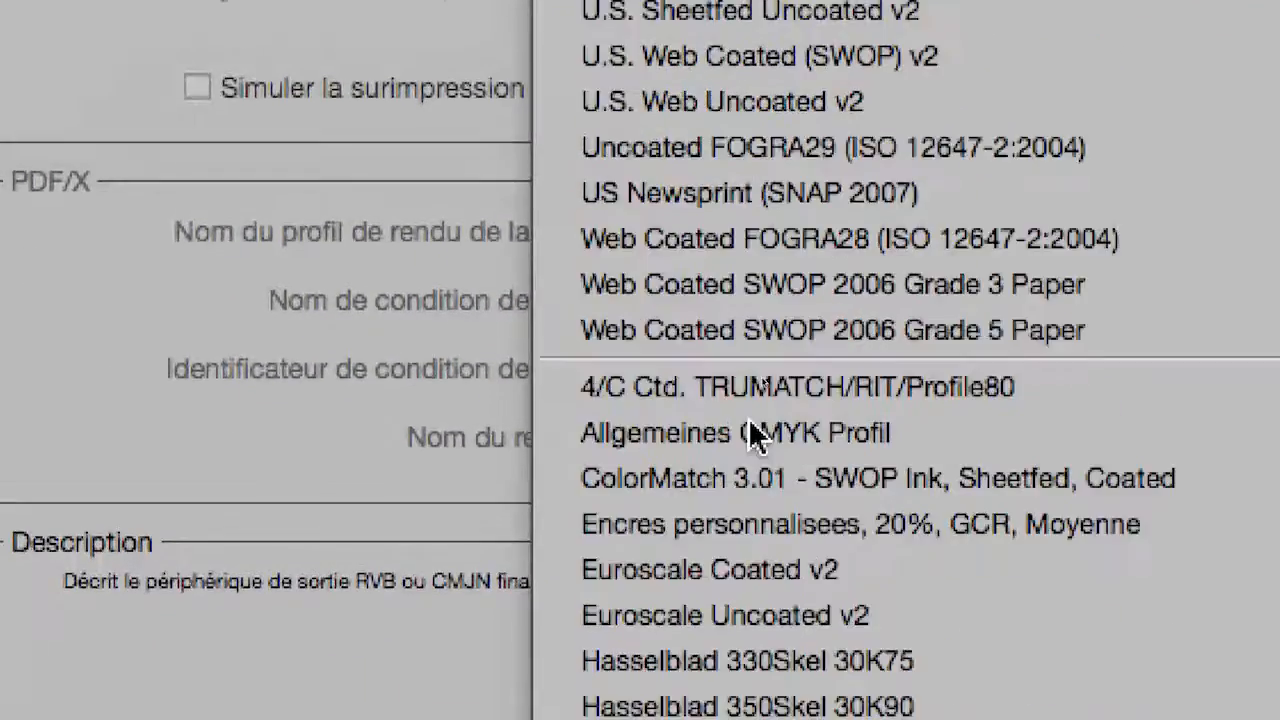
{"action": "scroll", "coordinate": [749, 400], "scroll_direction": "up", "scroll_amount": 10}
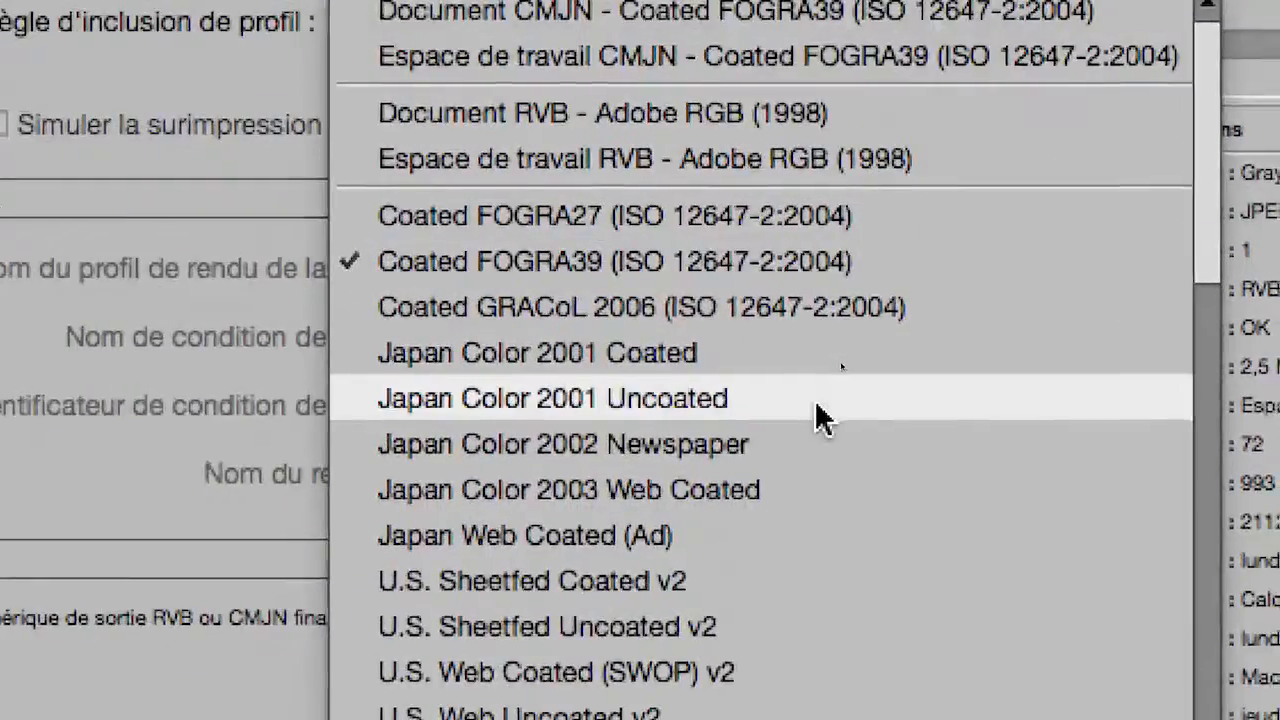
{"action": "scroll", "coordinate": [814, 428], "scroll_direction": "down", "scroll_amount": 10}
{"action": "scroll", "coordinate": [808, 418], "scroll_direction": "down", "scroll_amount": 15}
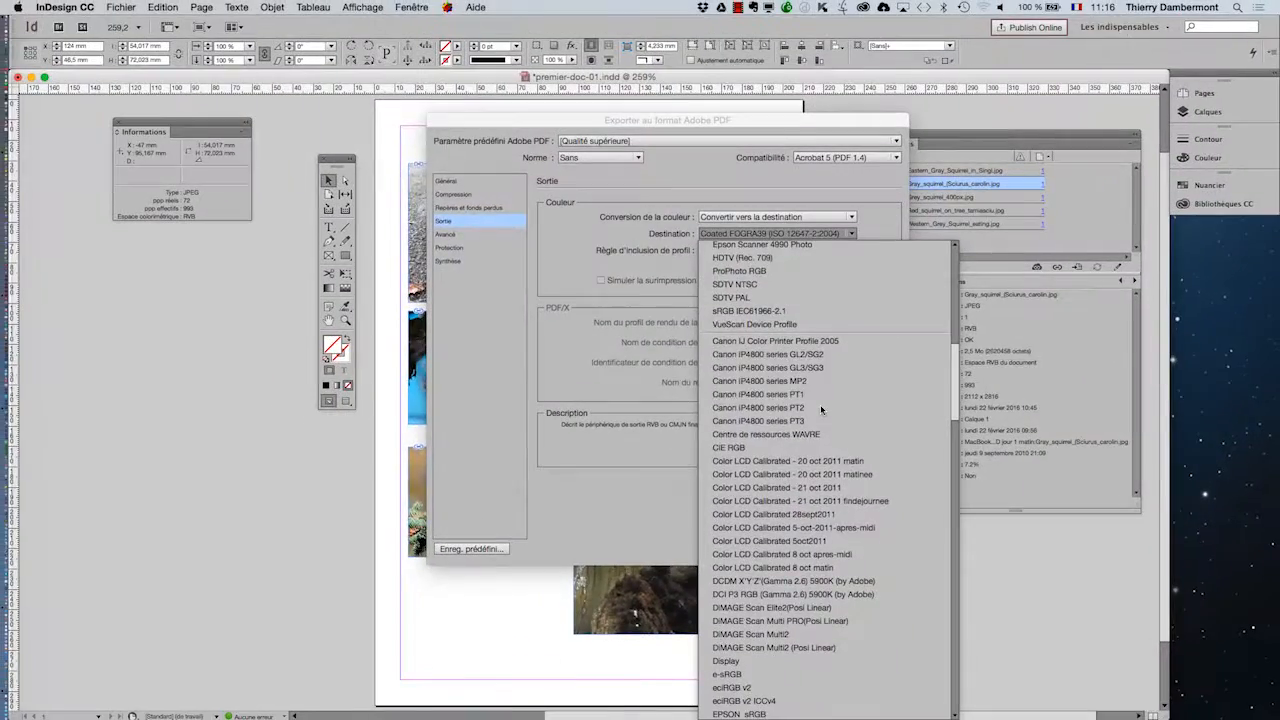
{"action": "scroll", "coordinate": [808, 450], "scroll_direction": "down", "scroll_amount": 15}
{"action": "scroll", "coordinate": [809, 436], "scroll_direction": "down", "scroll_amount": 3}
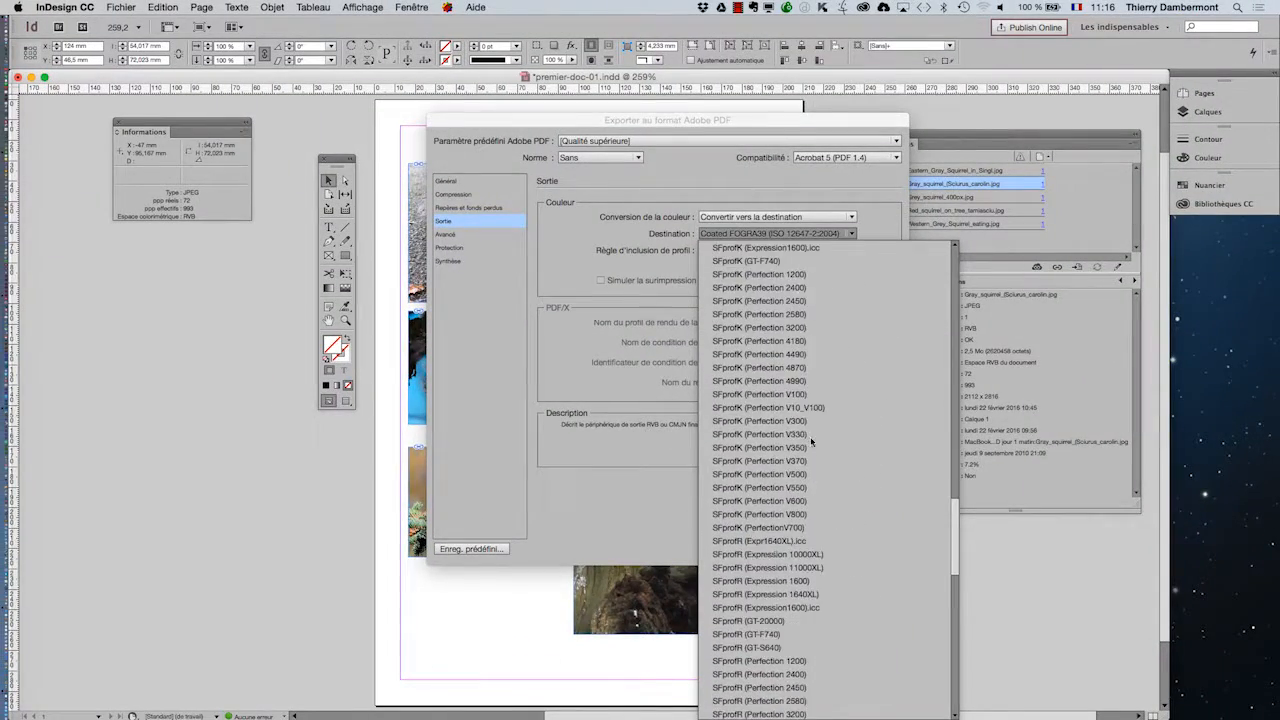
{"action": "scroll", "coordinate": [809, 436], "scroll_direction": "up", "scroll_amount": 15}
{"action": "scroll", "coordinate": [810, 436], "scroll_direction": "up", "scroll_amount": 6}
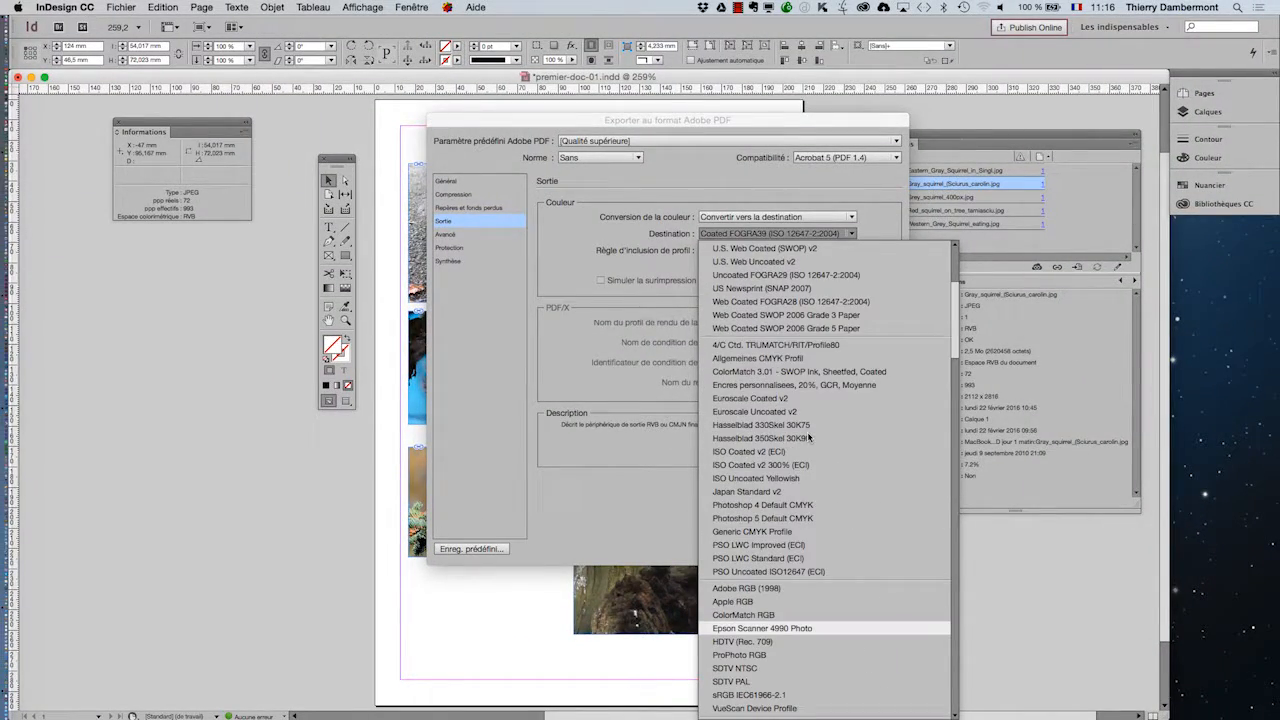
{"action": "scroll", "coordinate": [809, 434], "scroll_direction": "up", "scroll_amount": 4}
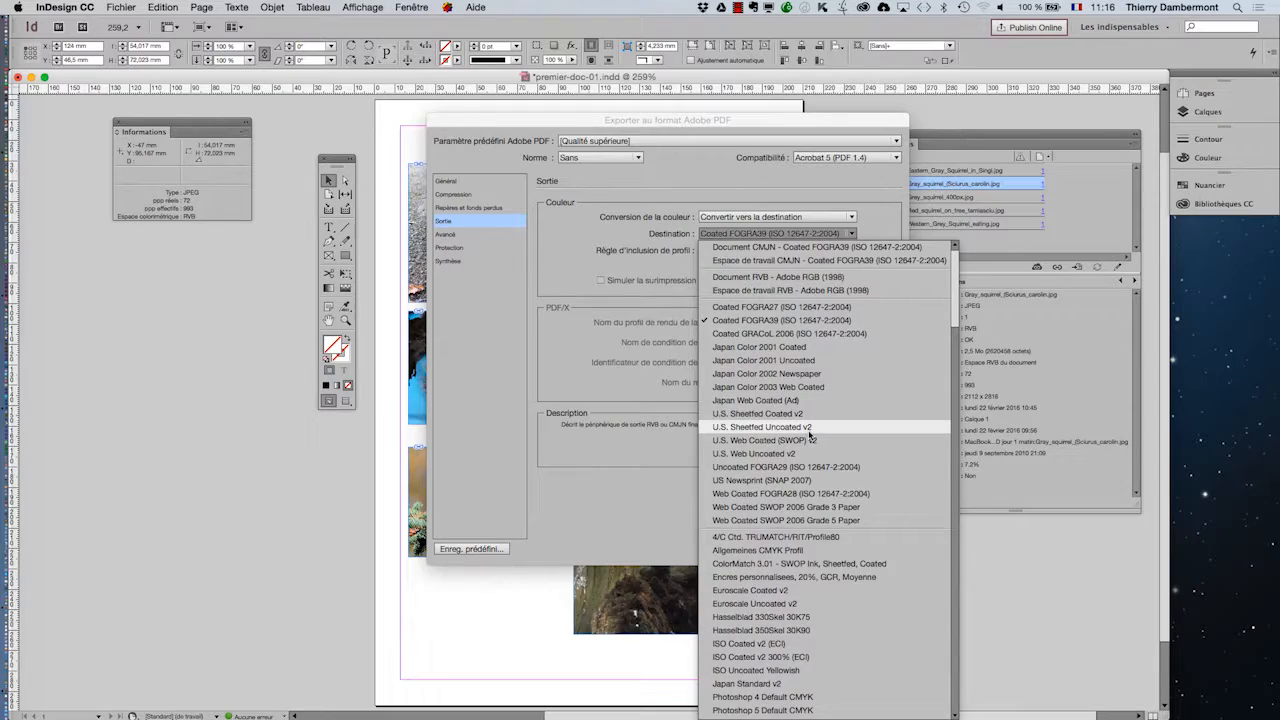
{"action": "scroll", "coordinate": [810, 436], "scroll_direction": "down", "scroll_amount": 4}
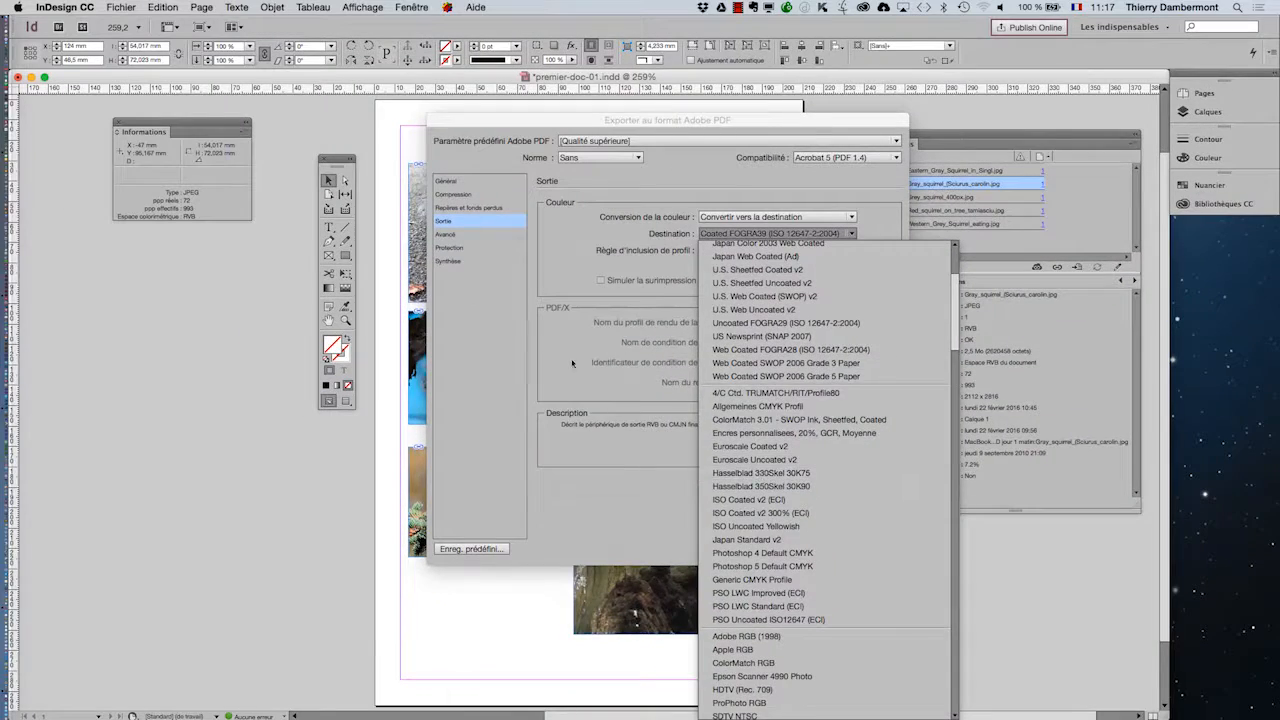
{"action": "left_click", "coordinate": [570, 359]}
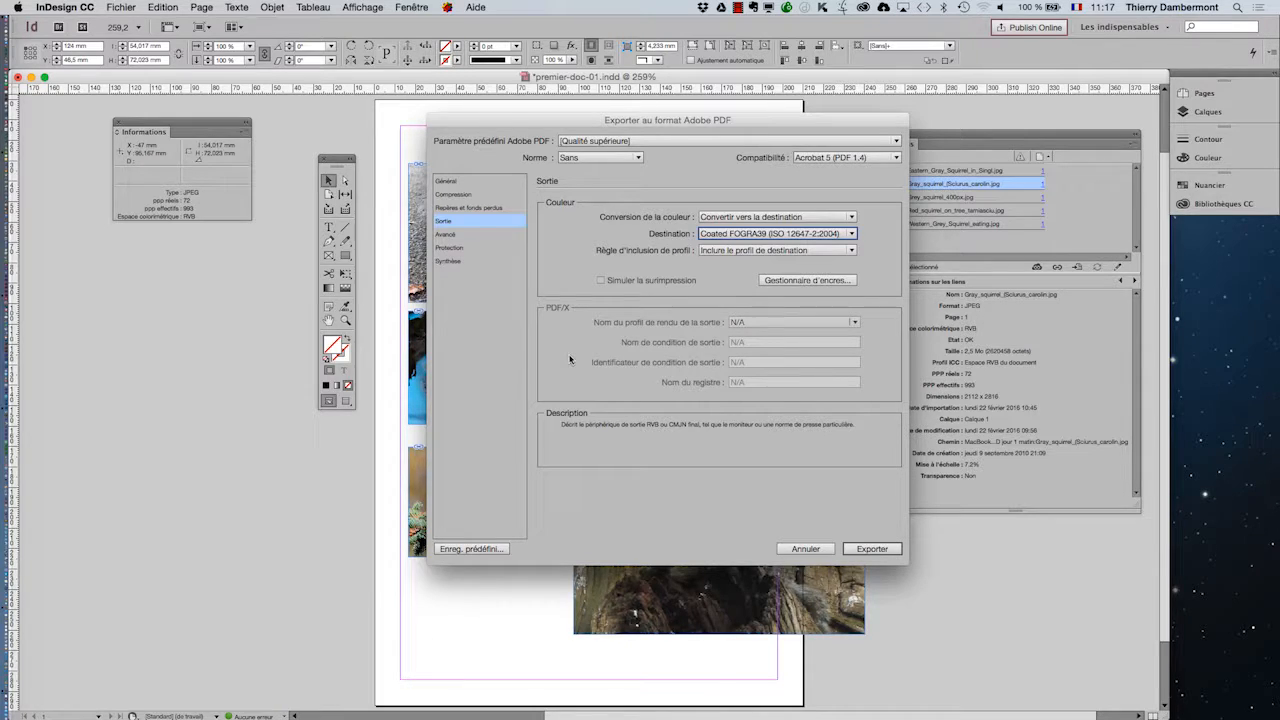
Step: Cancel the PDF export settings and deselect the squirrel image on the page
{"action": "left_click", "coordinate": [805, 549]}
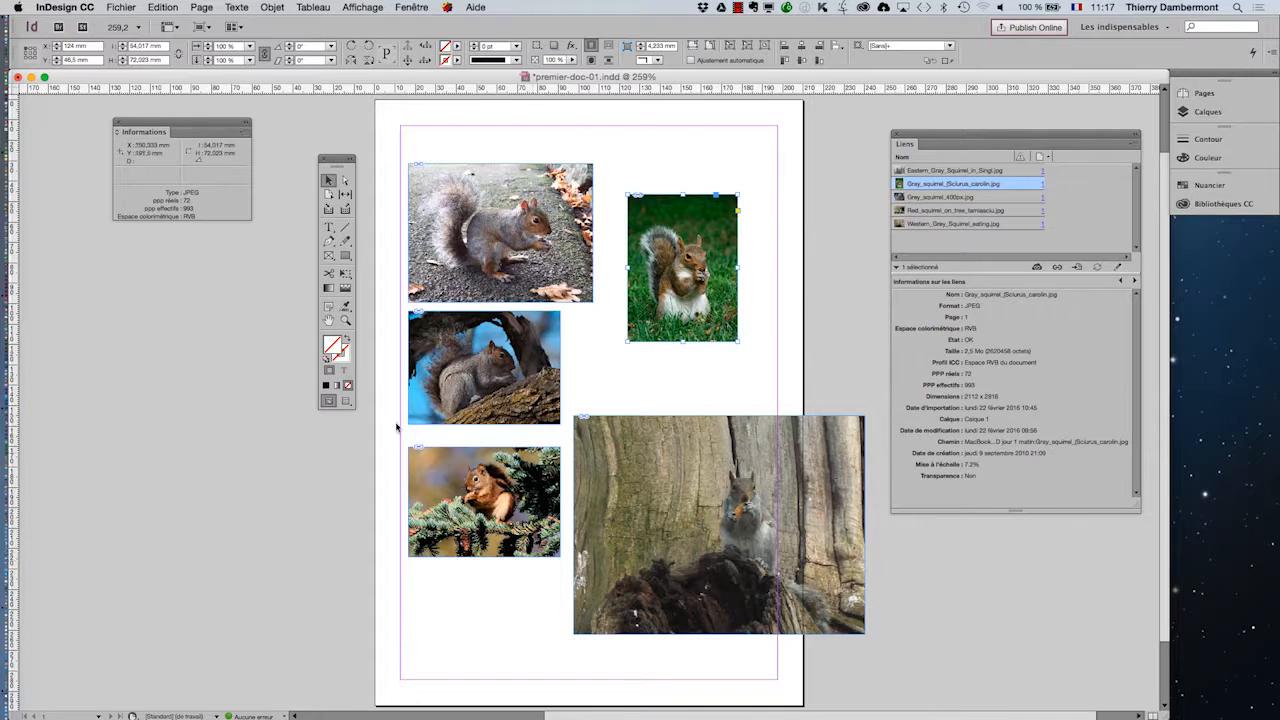
{"action": "left_click", "coordinate": [344, 519]}
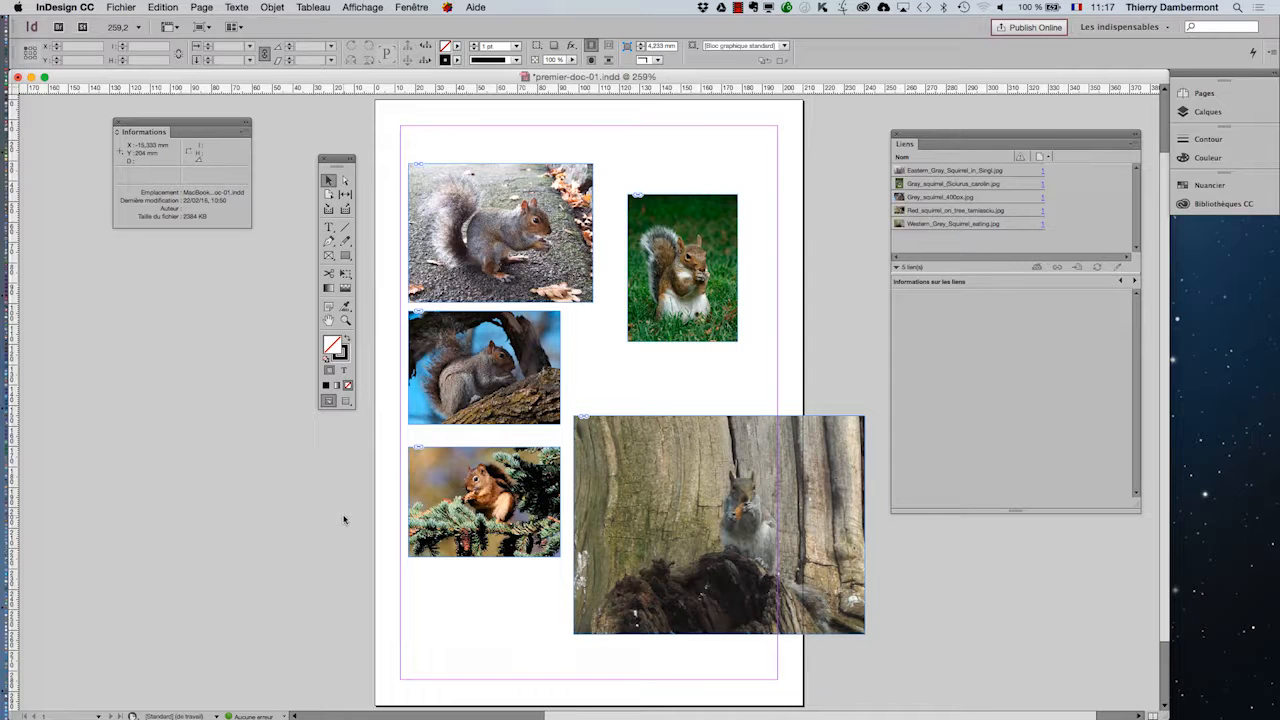
Step: Start exporting the document again, review the available export file formats and cancel without saving
{"action": "left_click", "coordinate": [118, 7]}
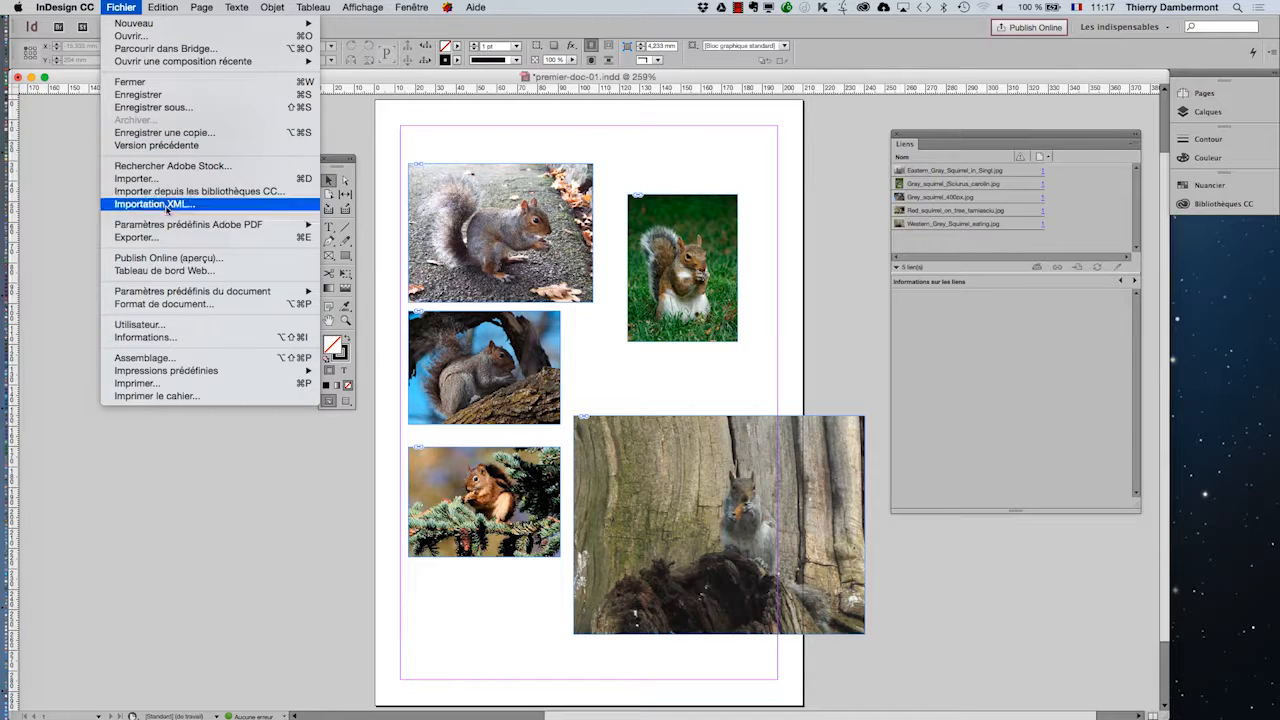
{"action": "left_click", "coordinate": [145, 237]}
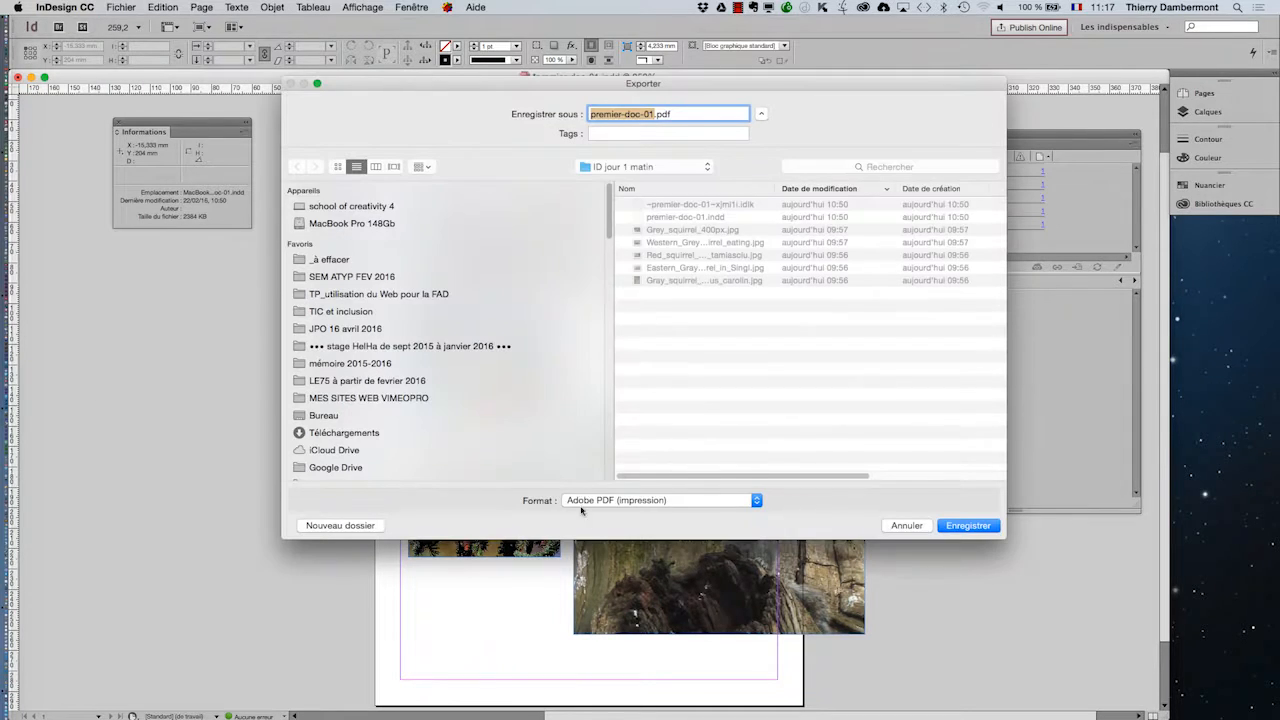
{"action": "left_click", "coordinate": [583, 502]}
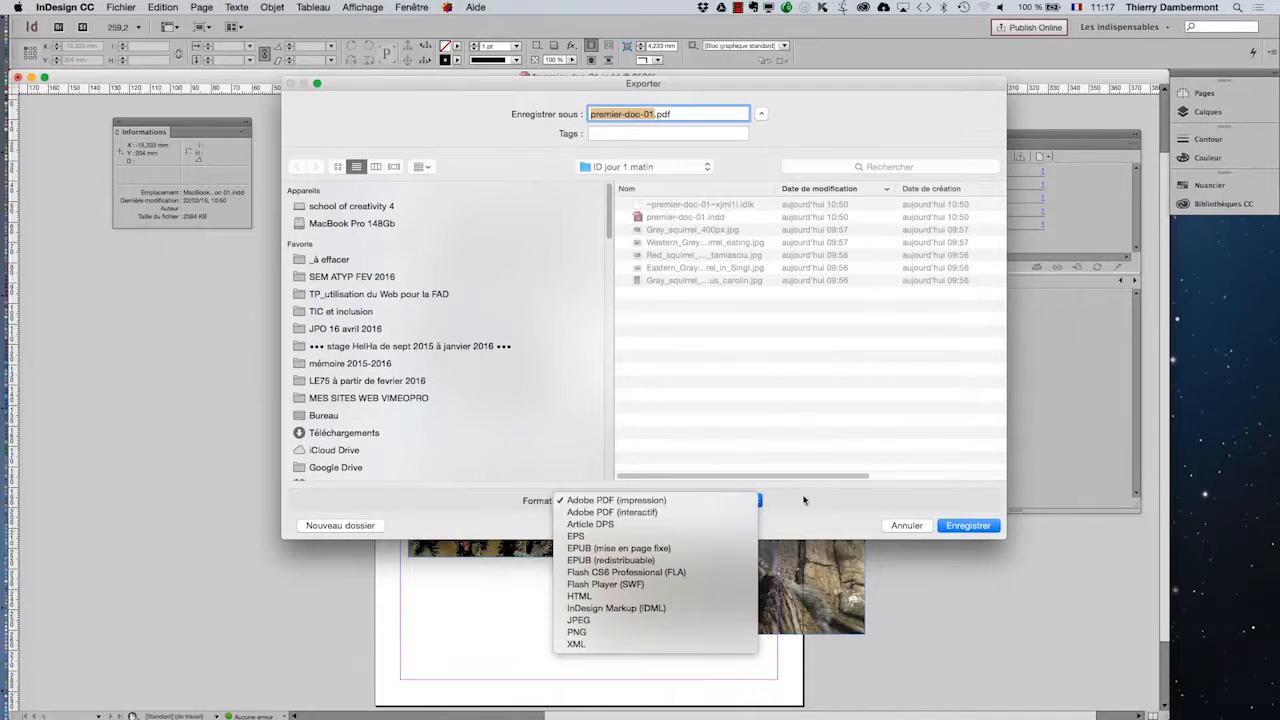
{"action": "left_click", "coordinate": [840, 513]}
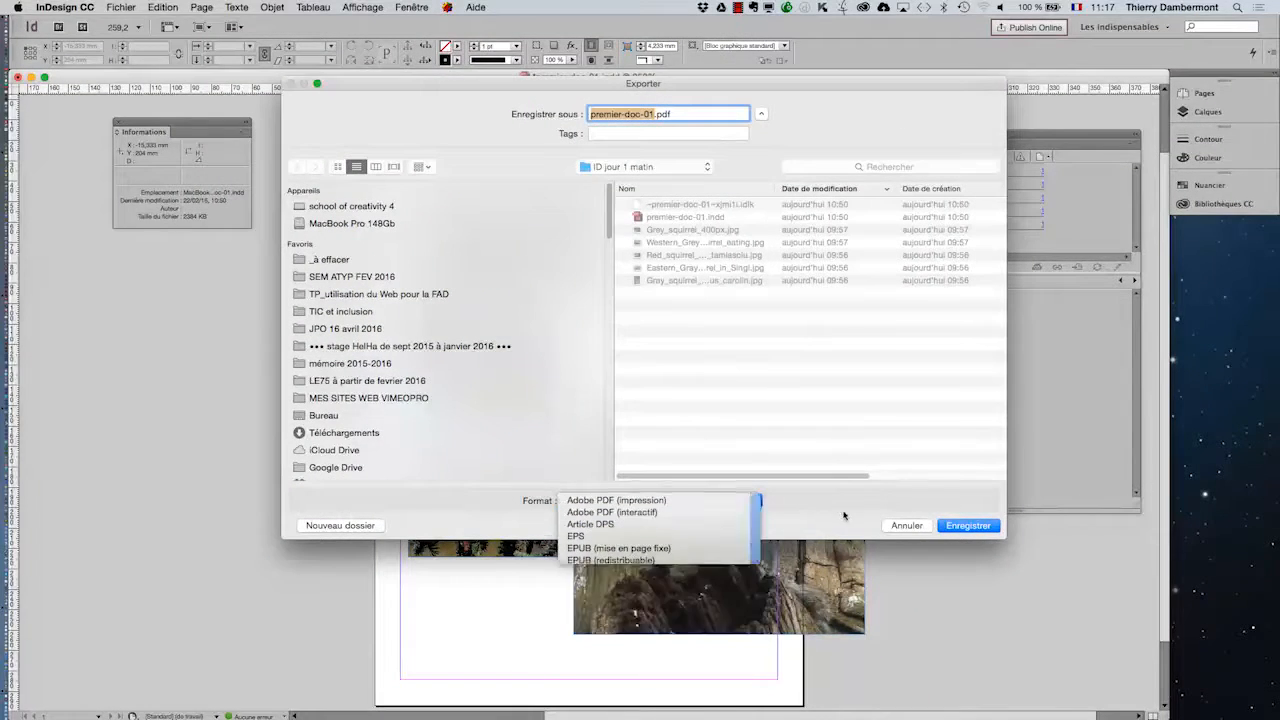
{"action": "left_click", "coordinate": [905, 527]}
Step: Switch to Firefox, open a new browser window on the Google home page and enlarge it to nearly fill the screen
{"action": "mouse_move", "coordinate": [14, 546]}
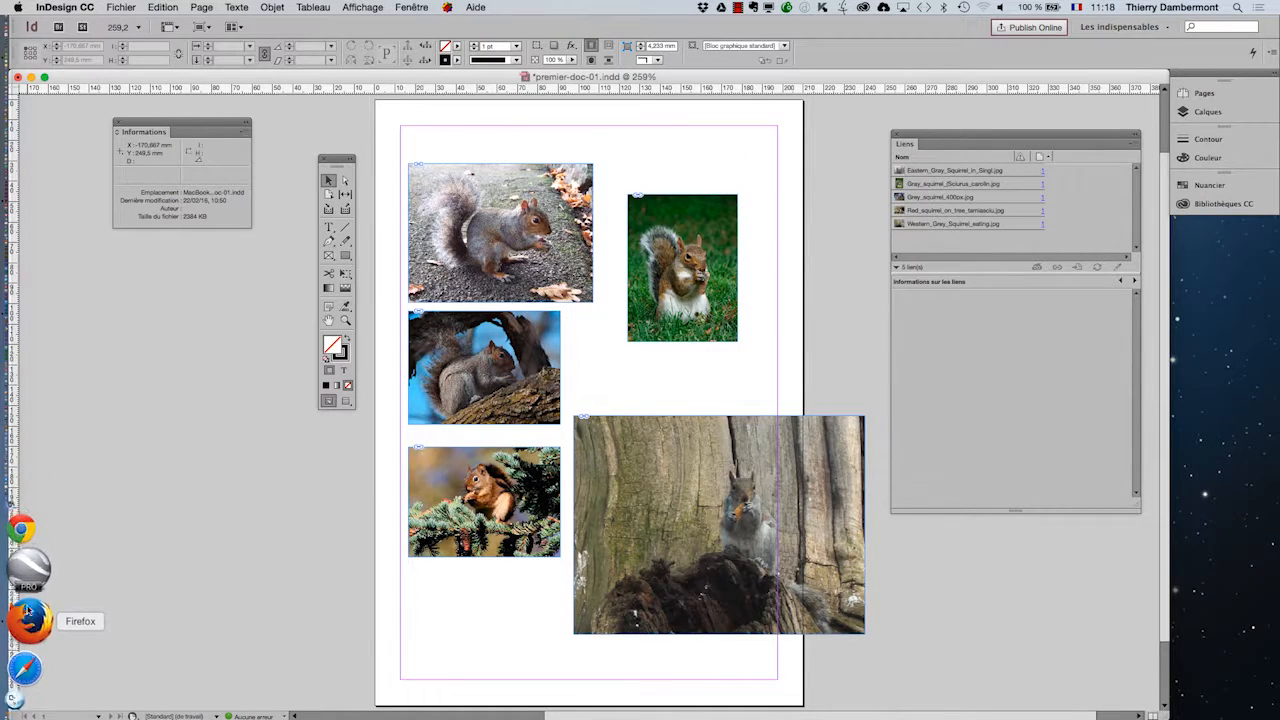
{"action": "left_click", "coordinate": [28, 605]}
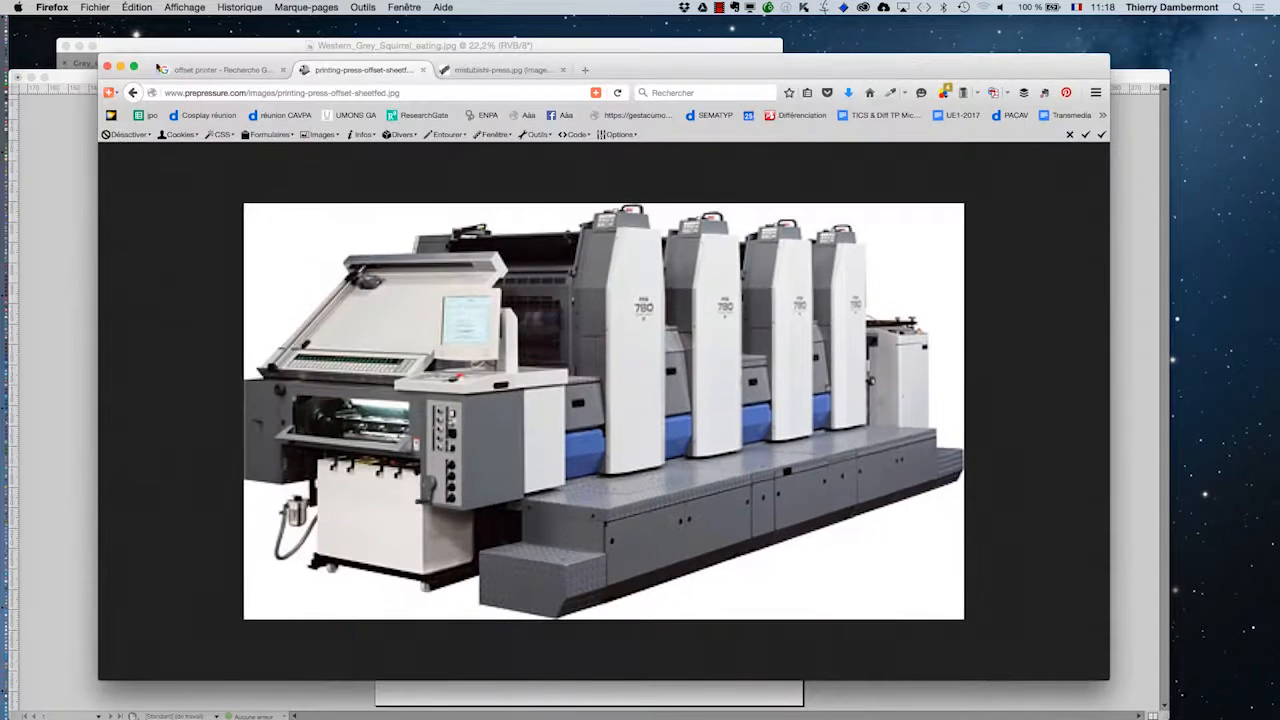
{"action": "left_click_drag", "start_coordinate": [171, 55], "coordinate": [136, 42]}
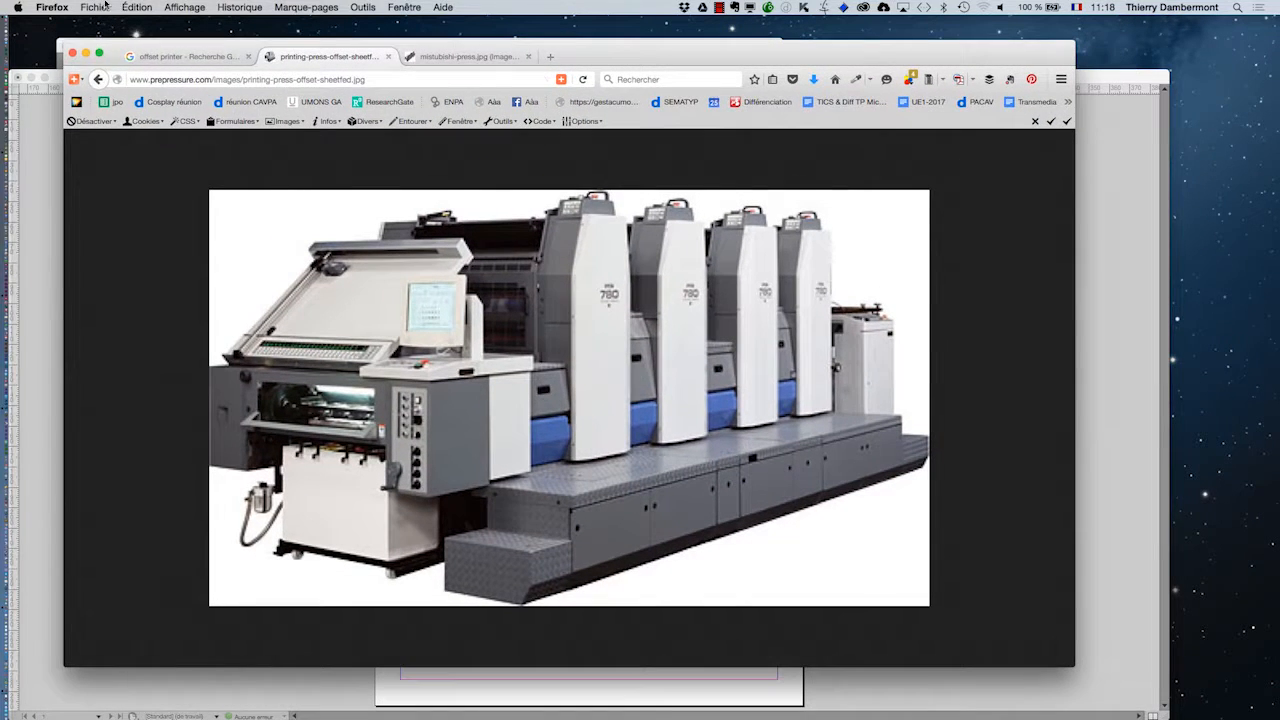
{"action": "left_click", "coordinate": [95, 7]}
{"action": "left_click", "coordinate": [120, 41]}
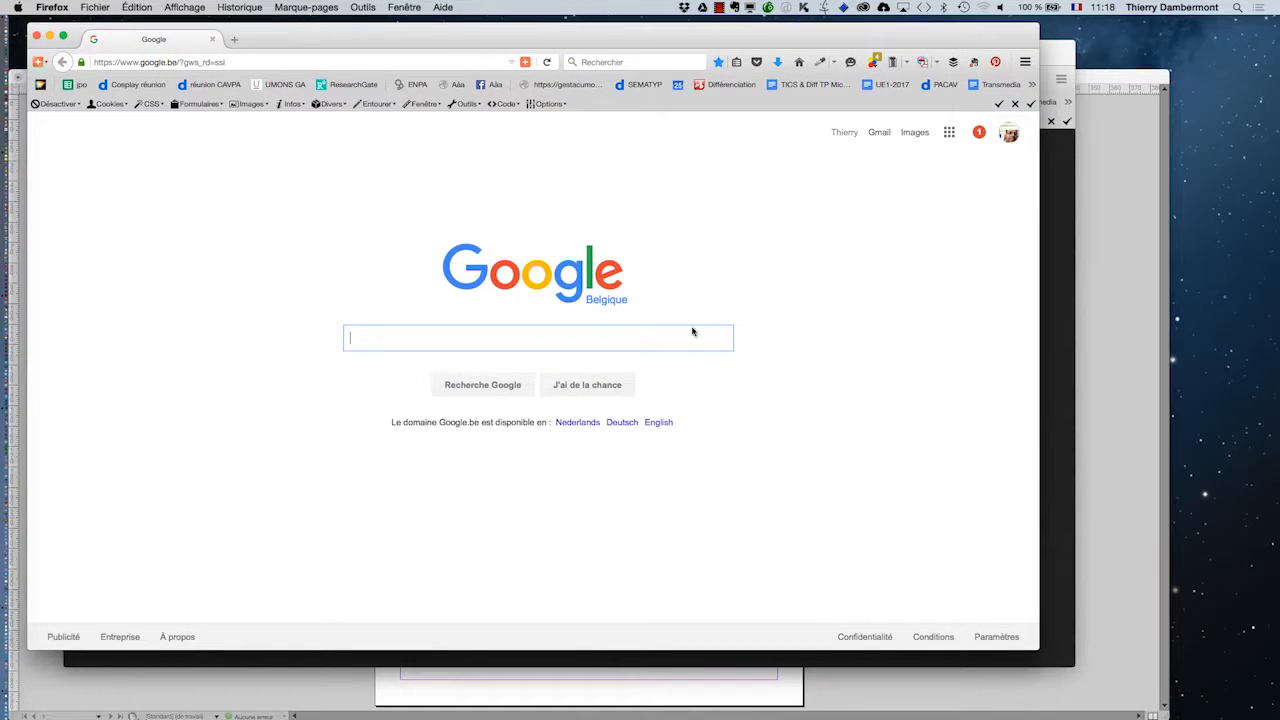
{"action": "left_click_drag", "start_coordinate": [1037, 648], "coordinate": [1236, 719]}
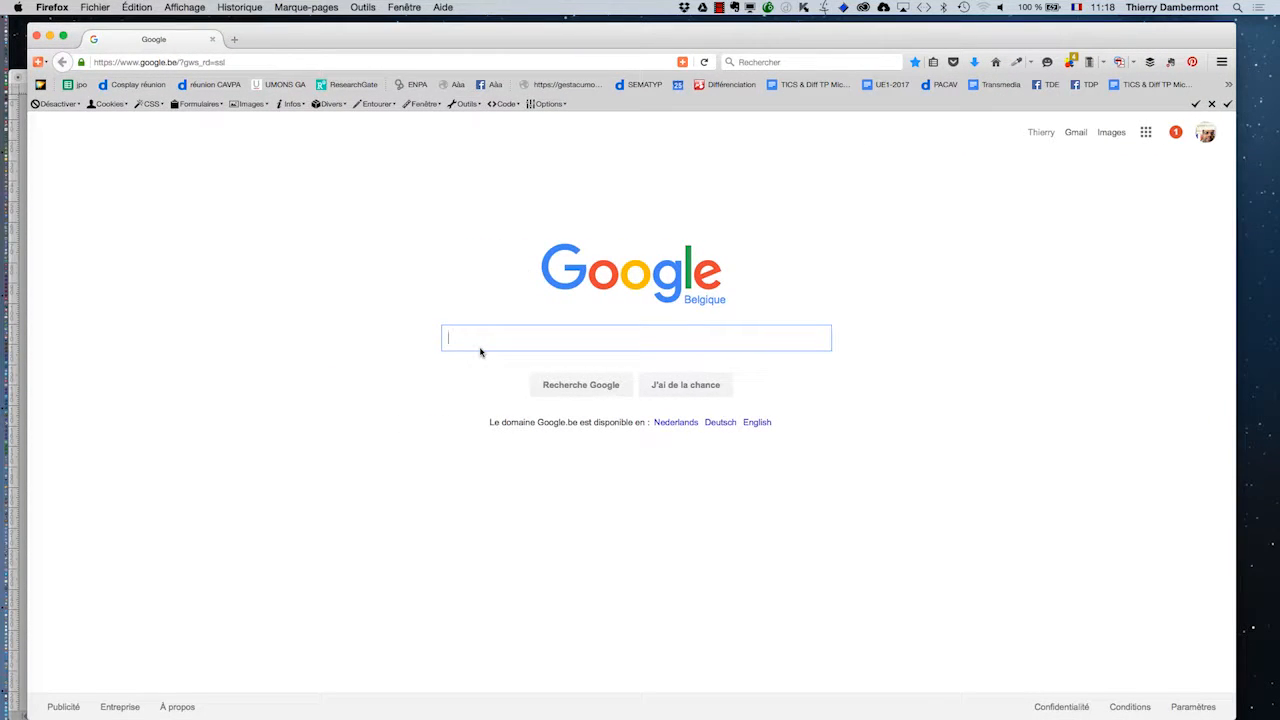
Step: Search Google for "why you should use rgb indesign"
{"action": "type", "text": "why "}
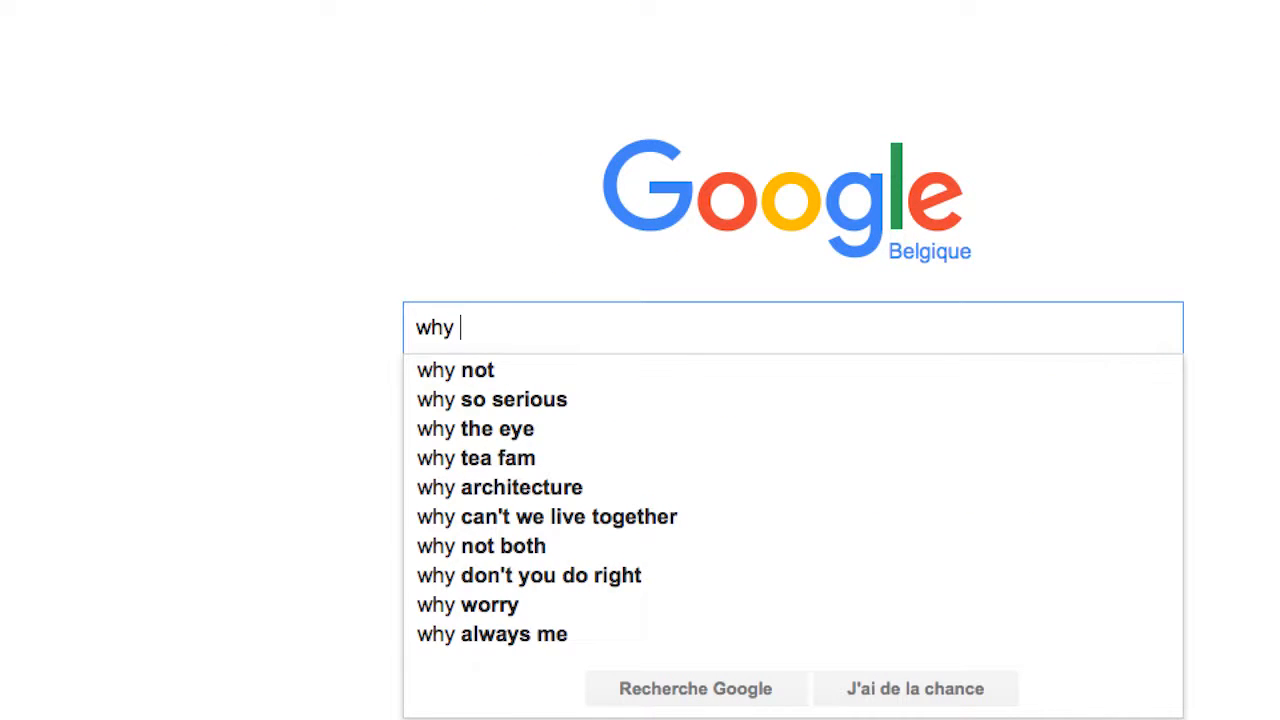
{"action": "type", "text": "you should "}
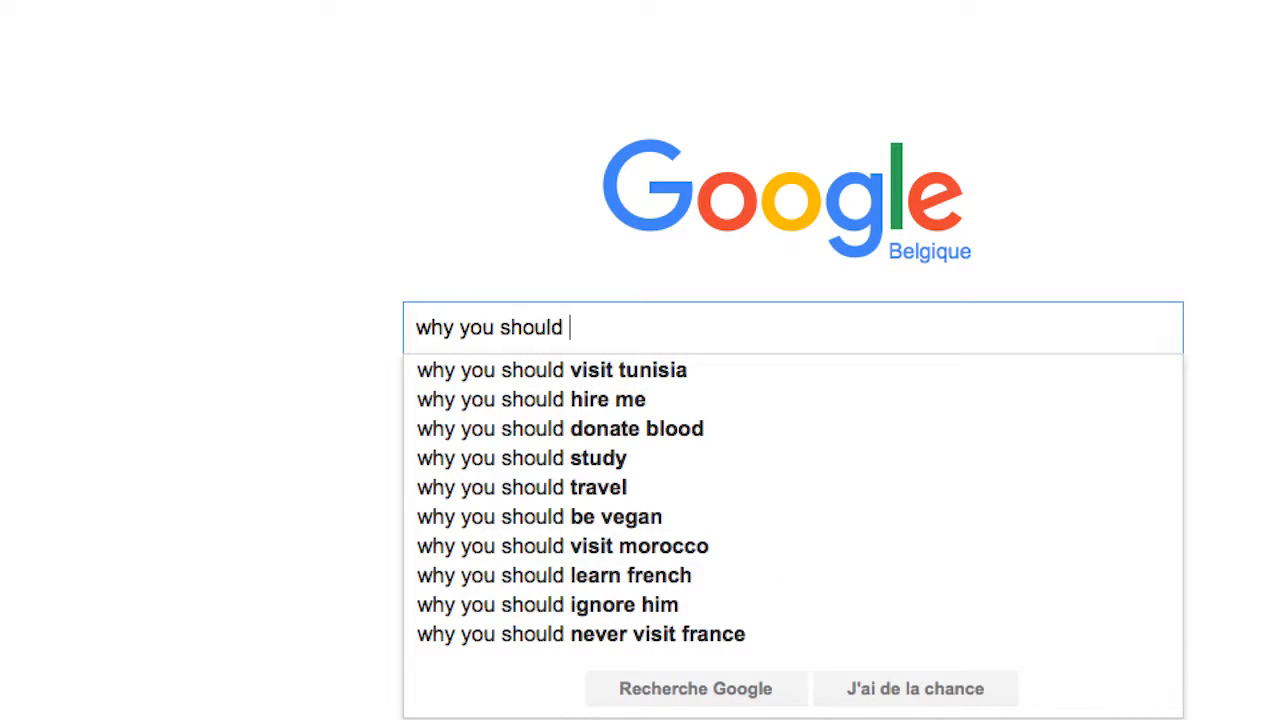
{"action": "type", "text": "use rgb "}
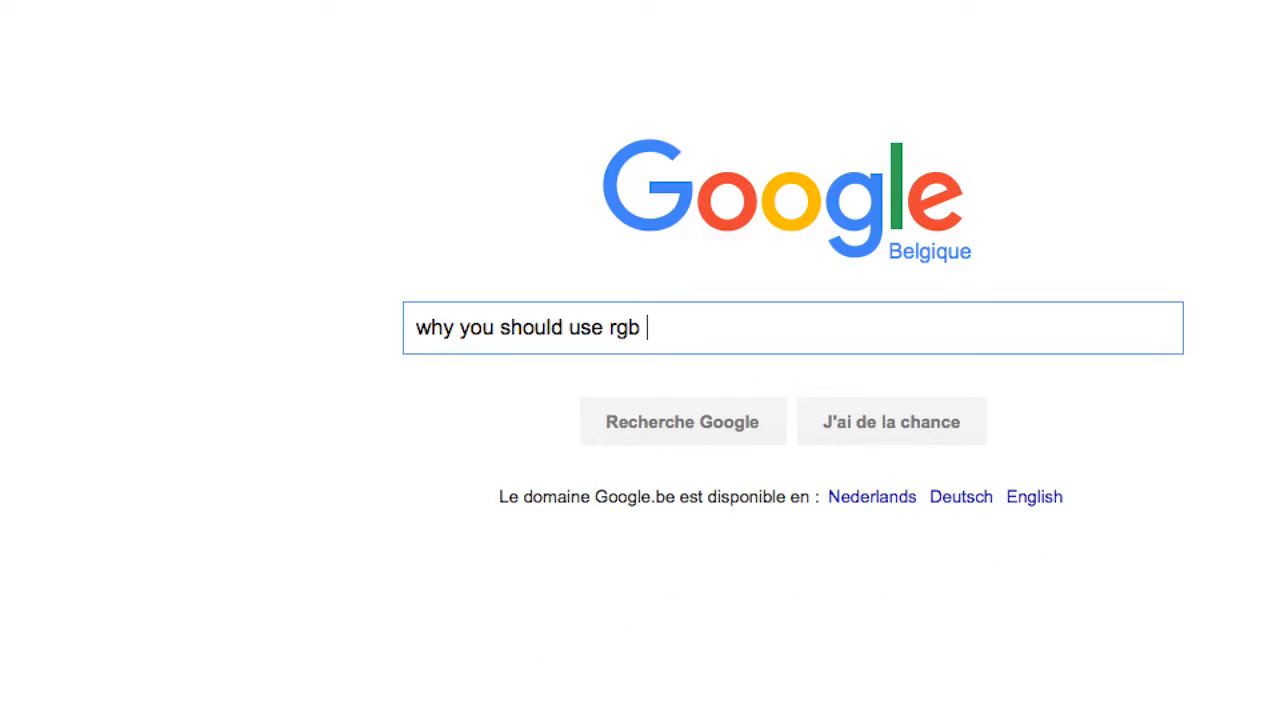
{"action": "type", "text": "indesign"}
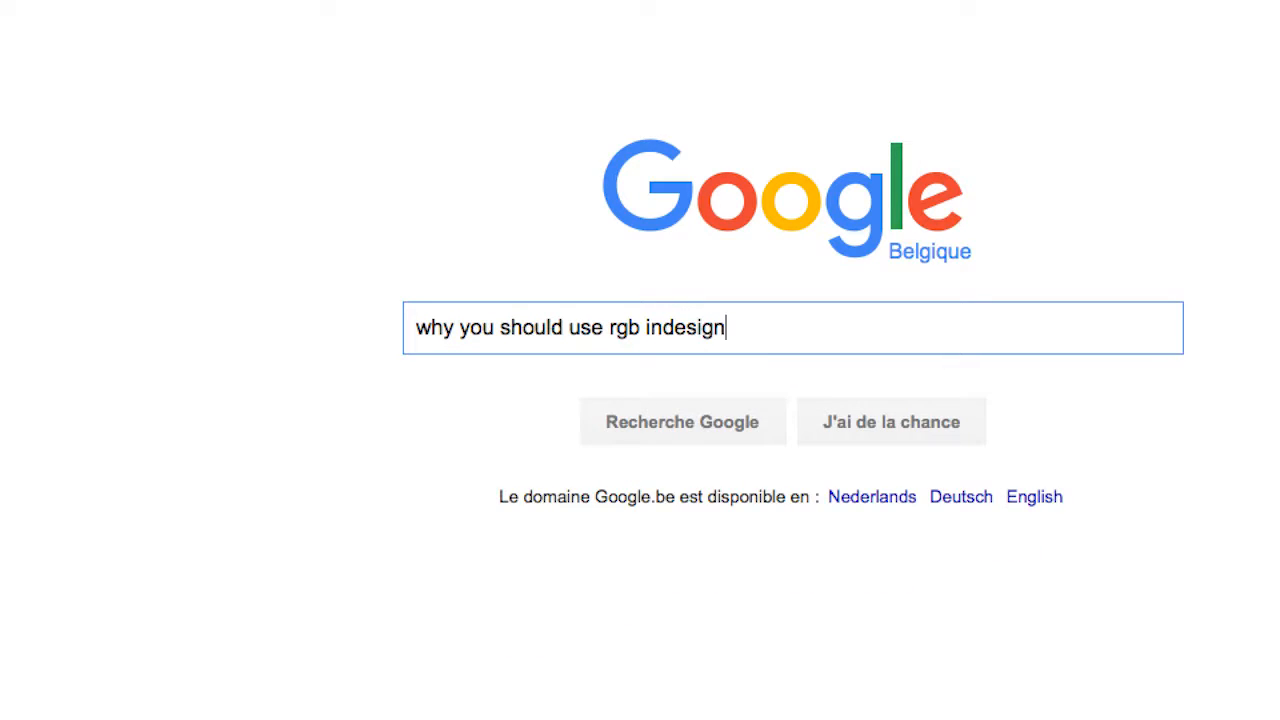
{"action": "key", "text": "Return"}
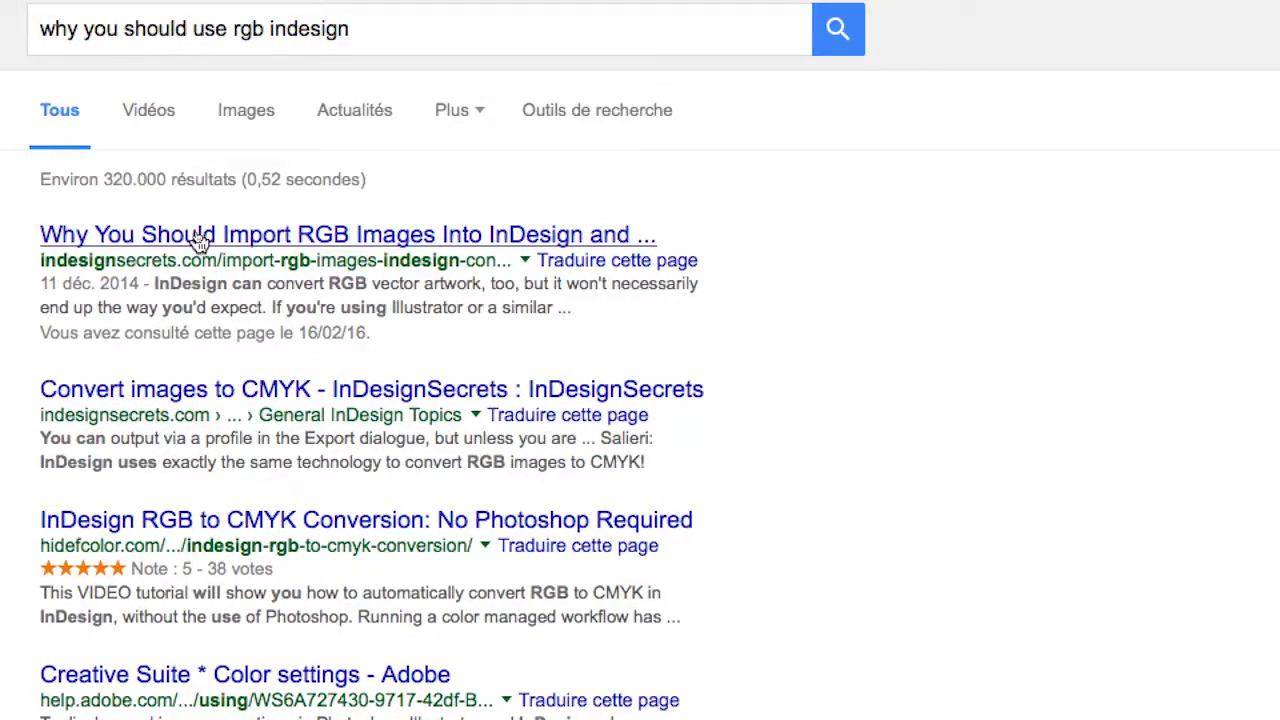
Step: Open the InDesignSecrets article "Why You Should Import RGB Images Into InDesign and Convert to CMYK On Export" in a new tab and skim through it
{"action": "left_click", "coordinate": [200, 238], "text": "super"}
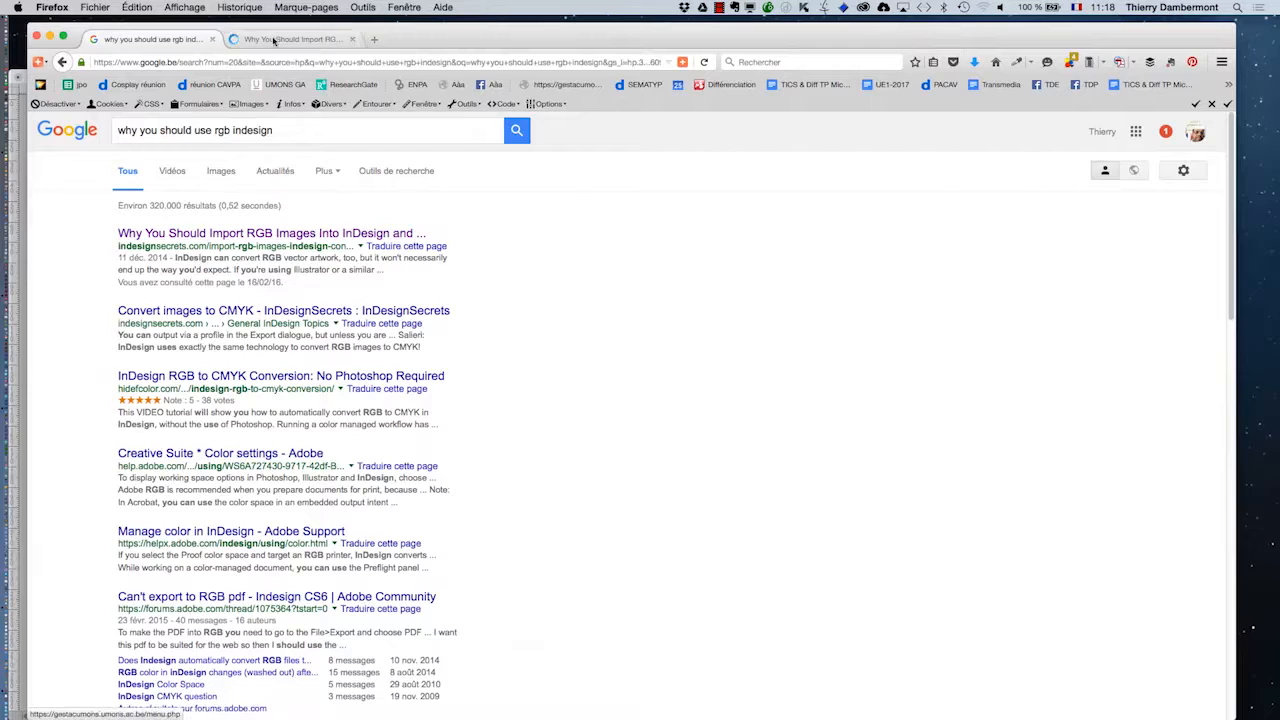
{"action": "left_click", "coordinate": [273, 40]}
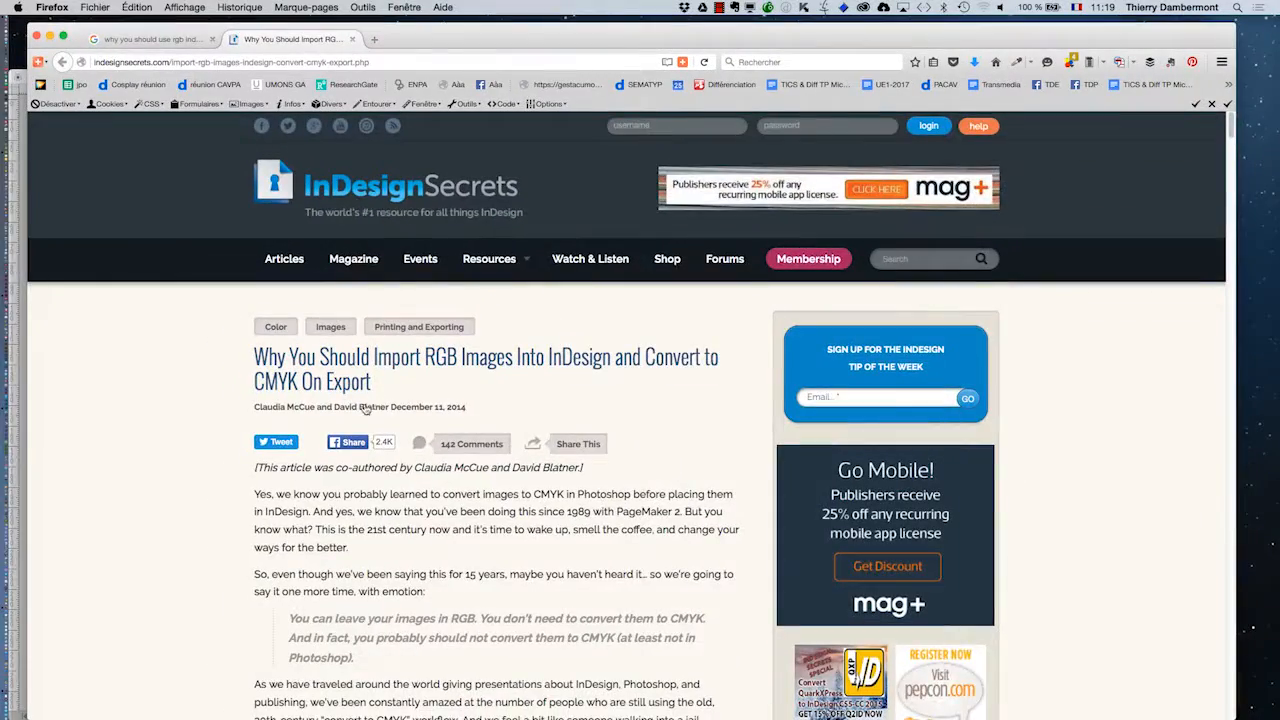
{"action": "scroll", "coordinate": [370, 407], "scroll_direction": "down", "scroll_amount": 8}
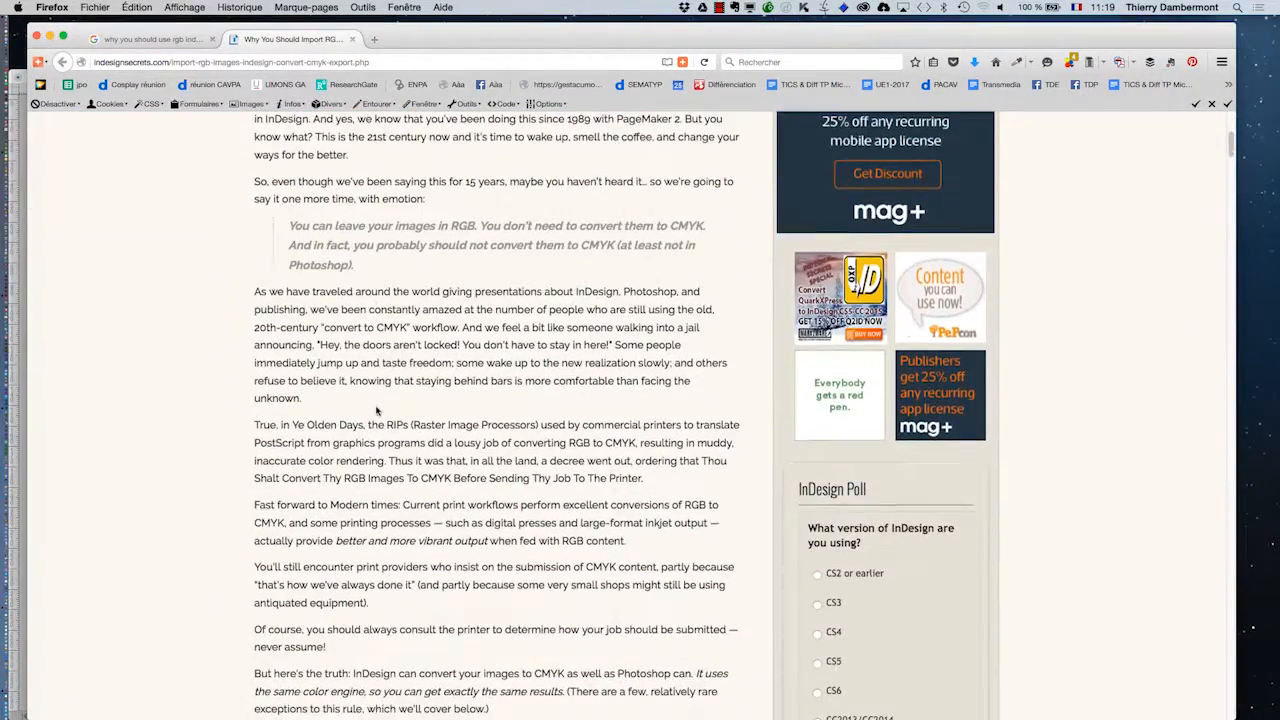
{"action": "scroll", "coordinate": [377, 406], "scroll_direction": "down", "scroll_amount": 5}
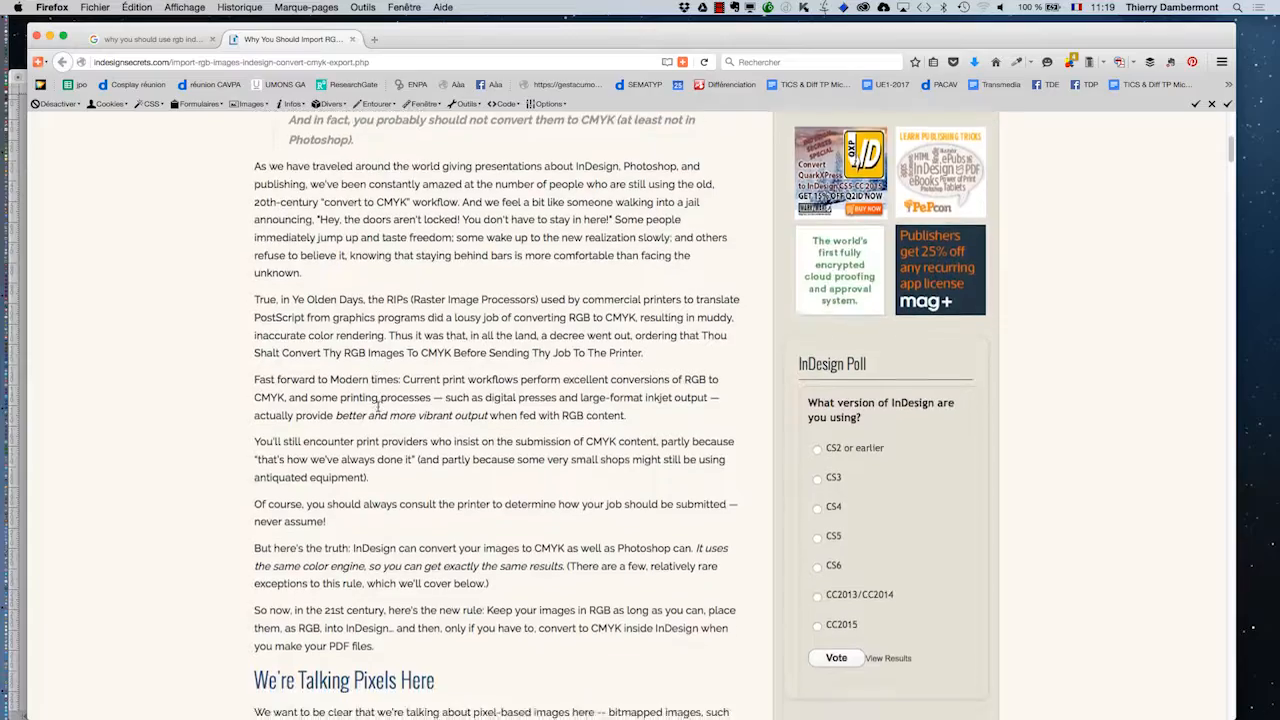
{"action": "scroll", "coordinate": [379, 408], "scroll_direction": "down", "scroll_amount": 15}
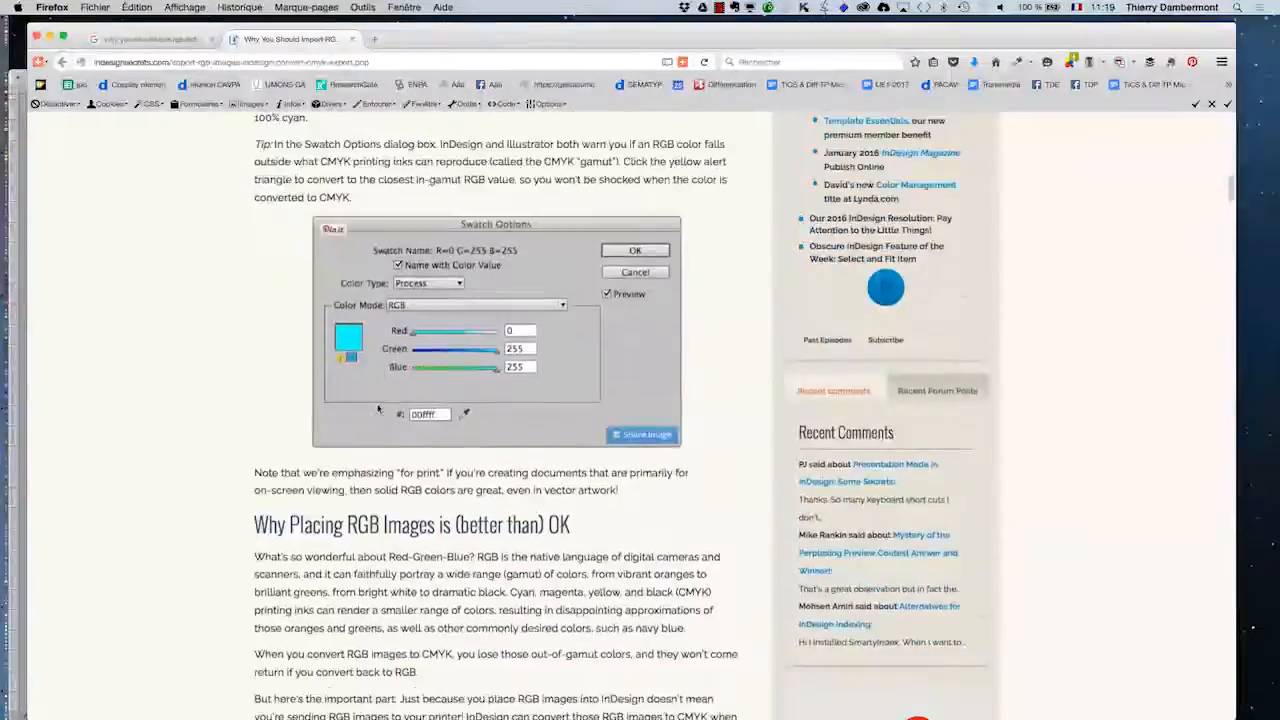
{"action": "scroll", "coordinate": [377, 403], "scroll_direction": "down", "scroll_amount": 20}
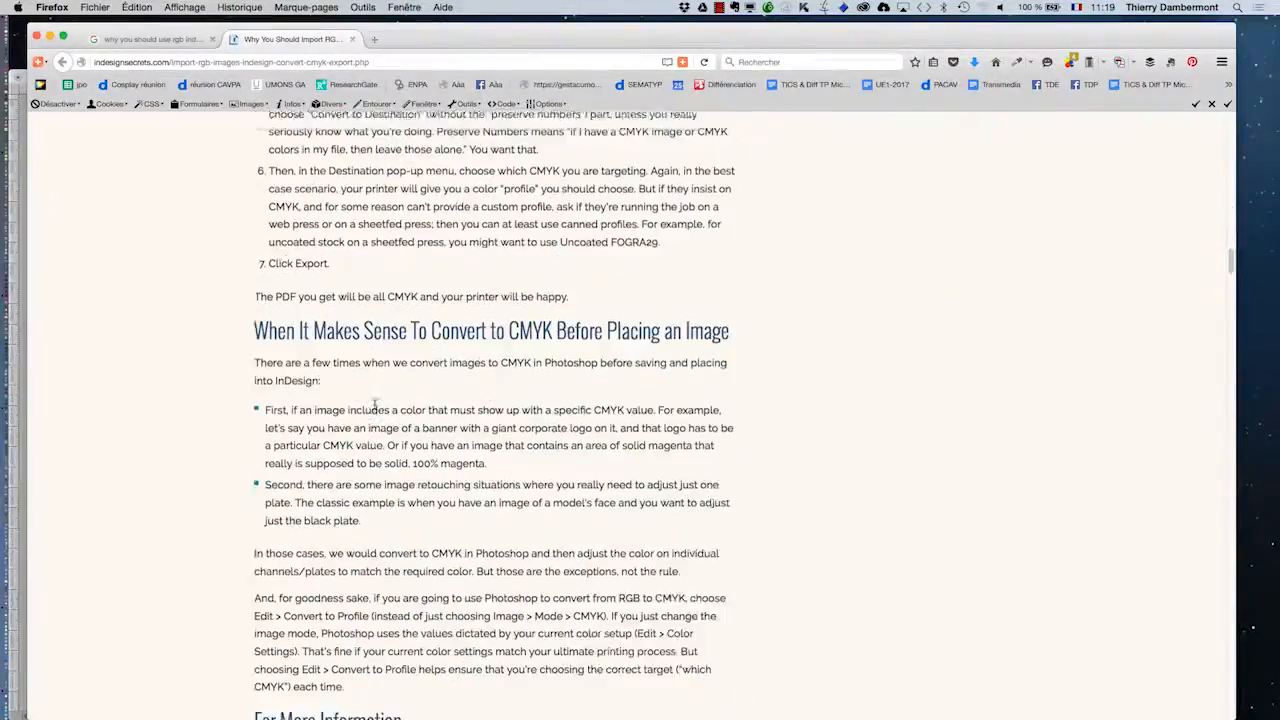
{"action": "scroll", "coordinate": [372, 405], "scroll_direction": "down", "scroll_amount": 20}
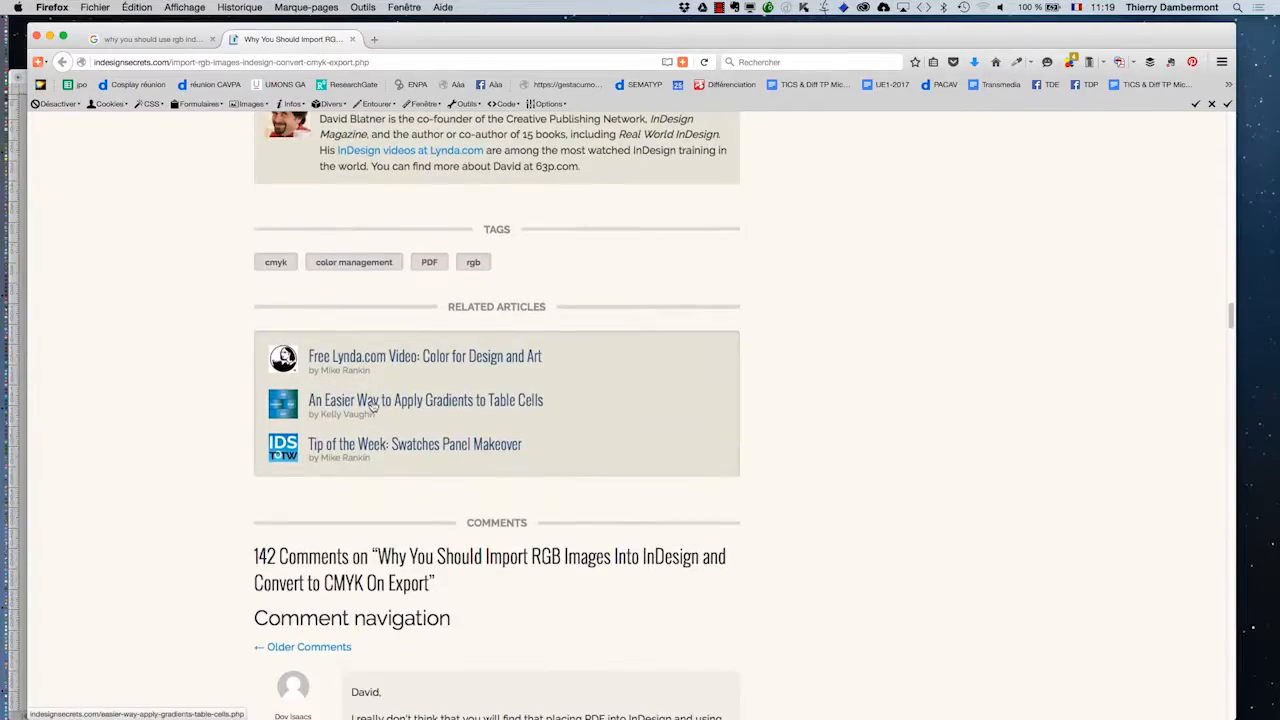
{"action": "scroll", "coordinate": [372, 402], "scroll_direction": "up", "scroll_amount": 13}
{"action": "scroll", "coordinate": [371, 402], "scroll_direction": "up", "scroll_amount": 20}
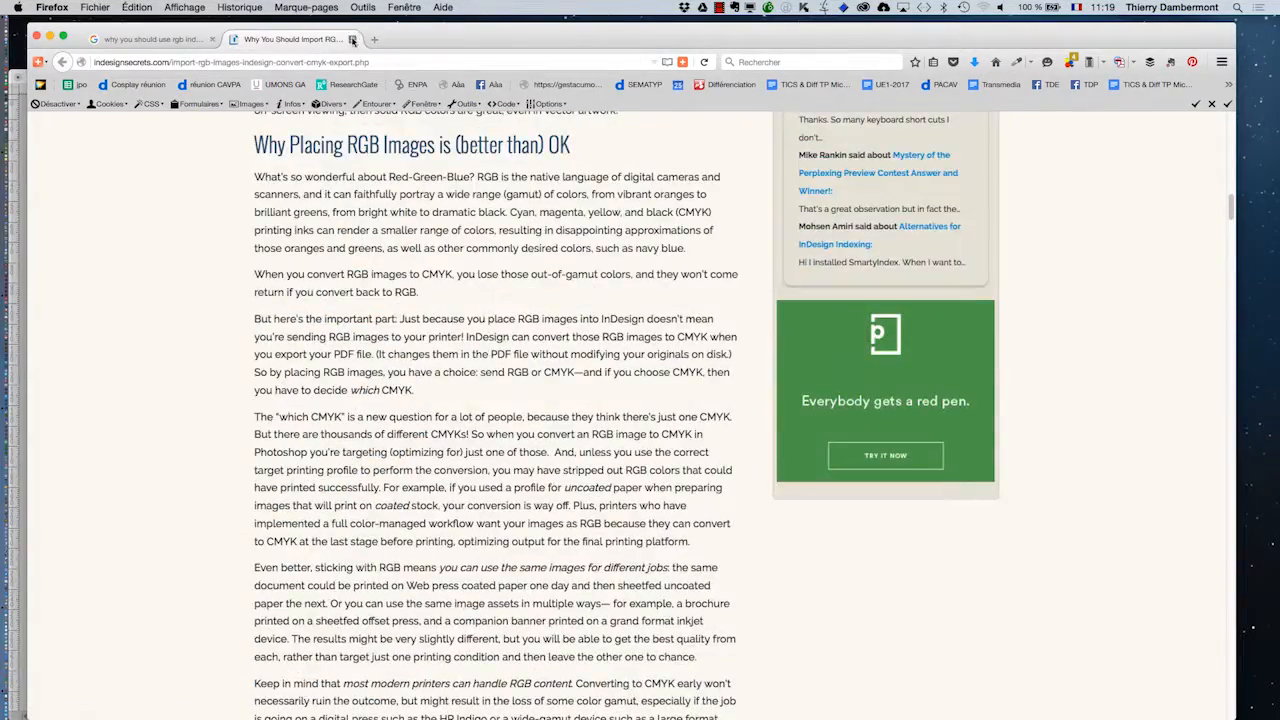
Step: Close the article and minimize the search results window, shifting the window with the offset press picture slightly upward
{"action": "left_click", "coordinate": [352, 39]}
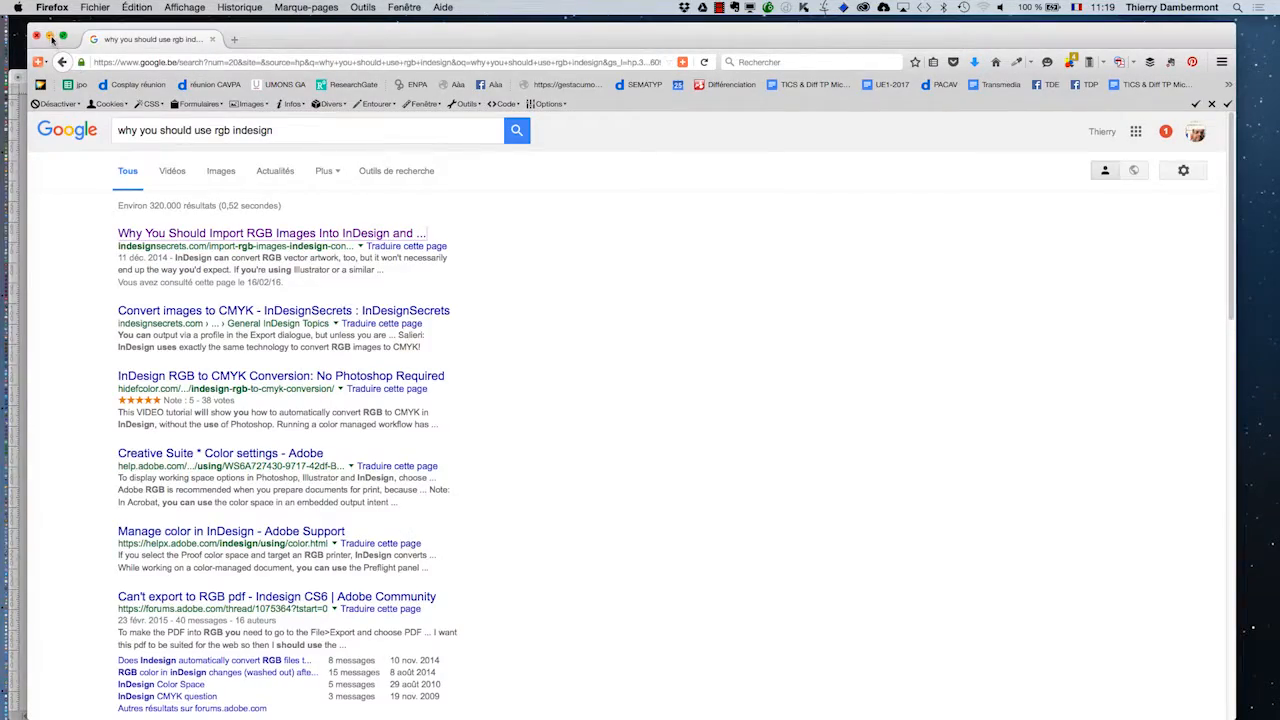
{"action": "left_click", "coordinate": [52, 39]}
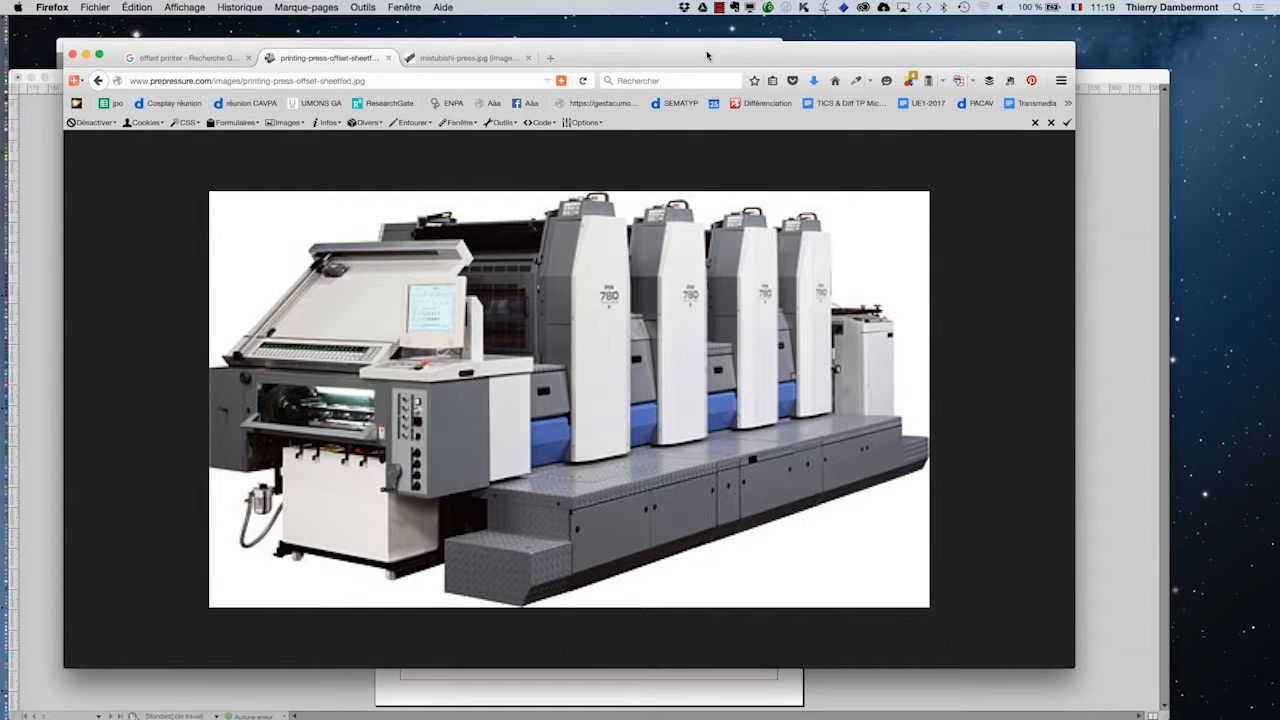
{"action": "left_click_drag", "start_coordinate": [707, 55], "coordinate": [707, 43]}
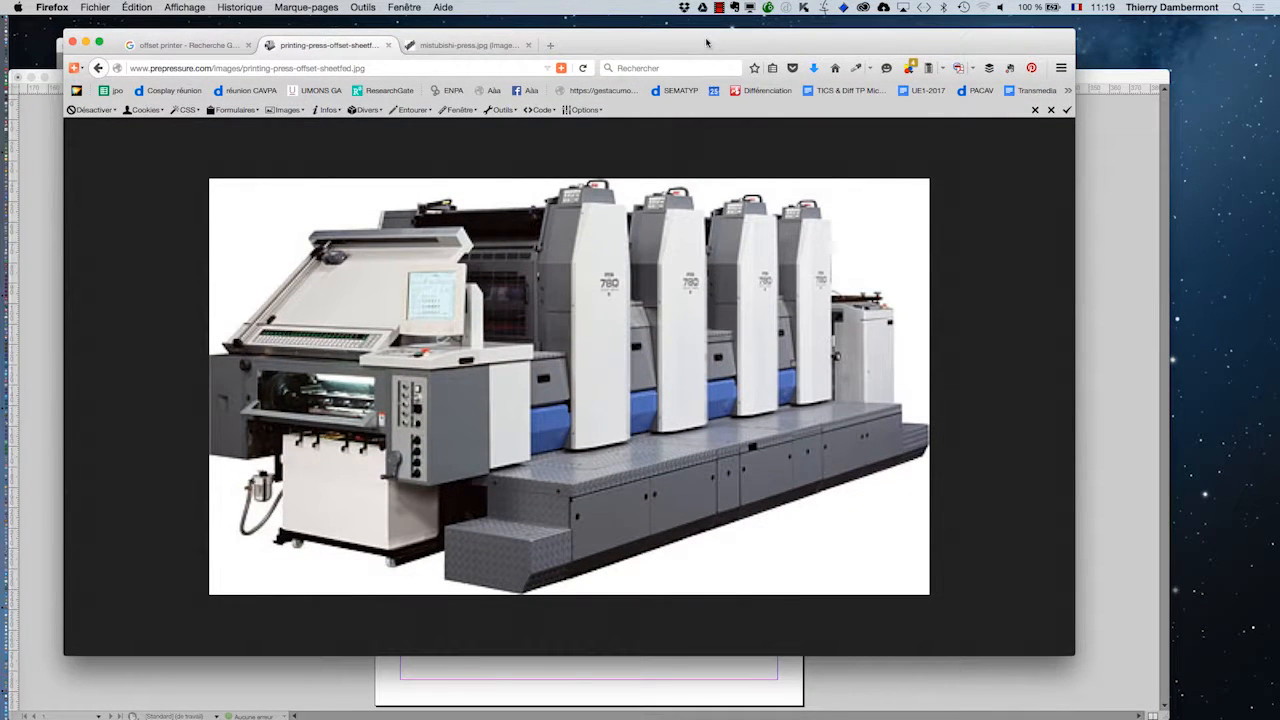